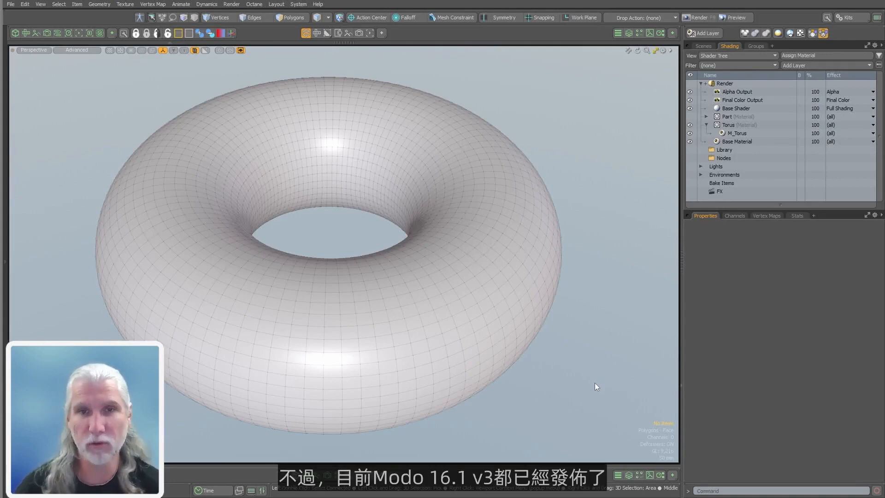
- Select the torus mesh, its UV map named Texture, and the Torus material group in the Shader Tree
alt+drag(527, 336, 599, 389)
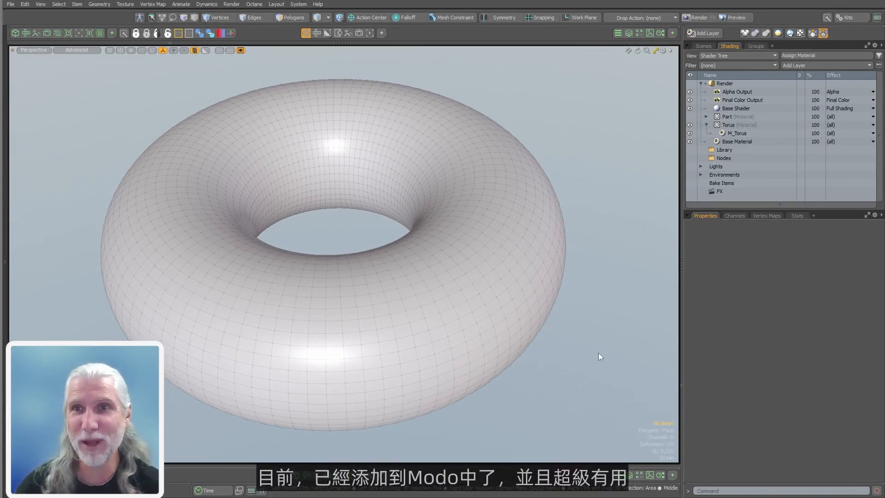
alt+shift+drag(579, 387, 576, 384)
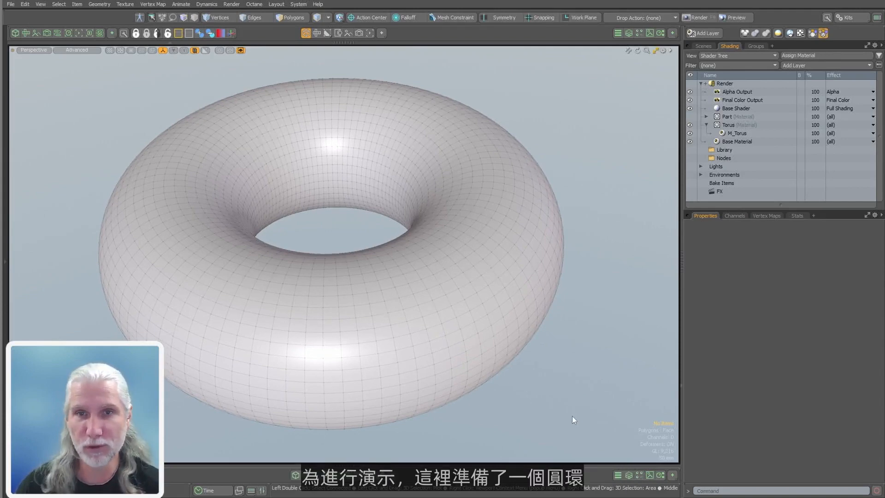
click(434, 406)
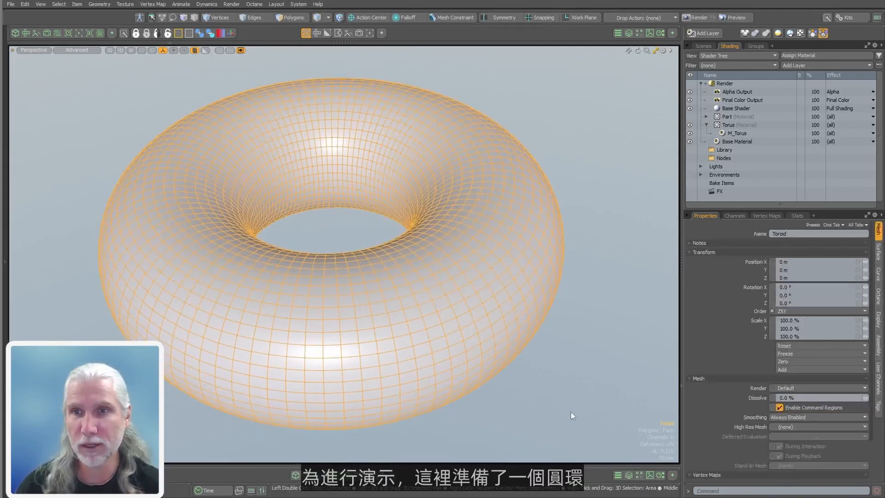
click(767, 216)
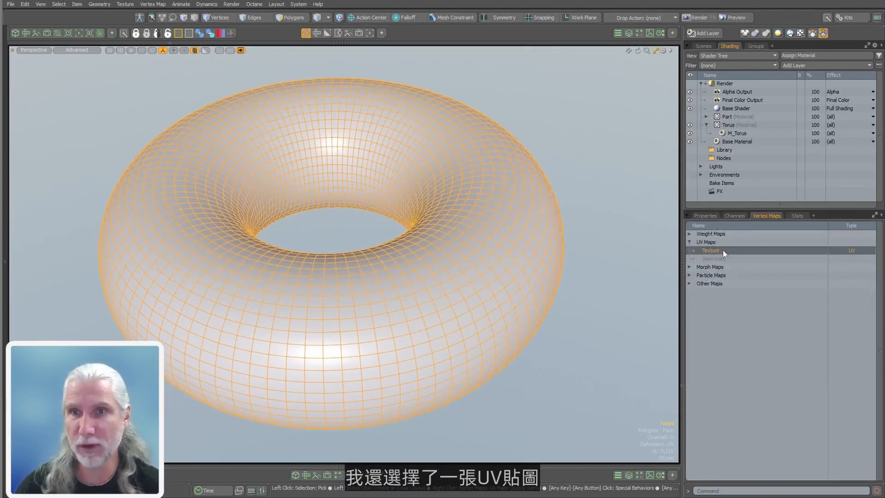
click(732, 125)
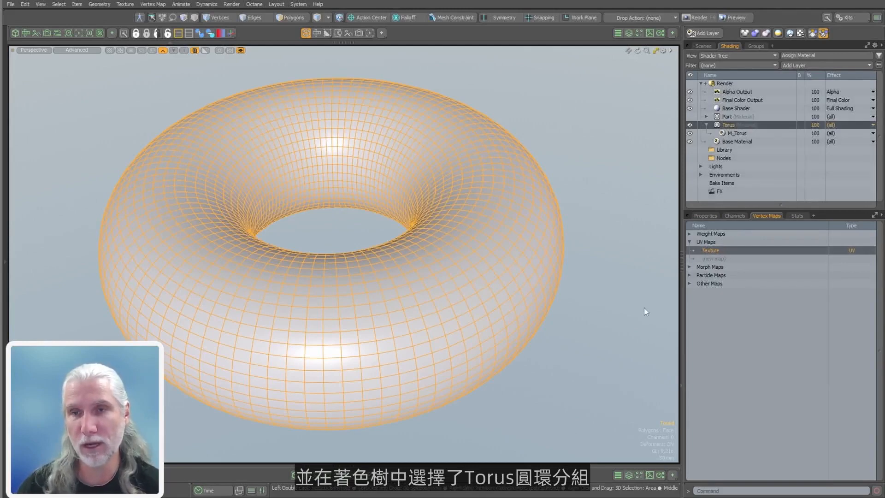
click(705, 216)
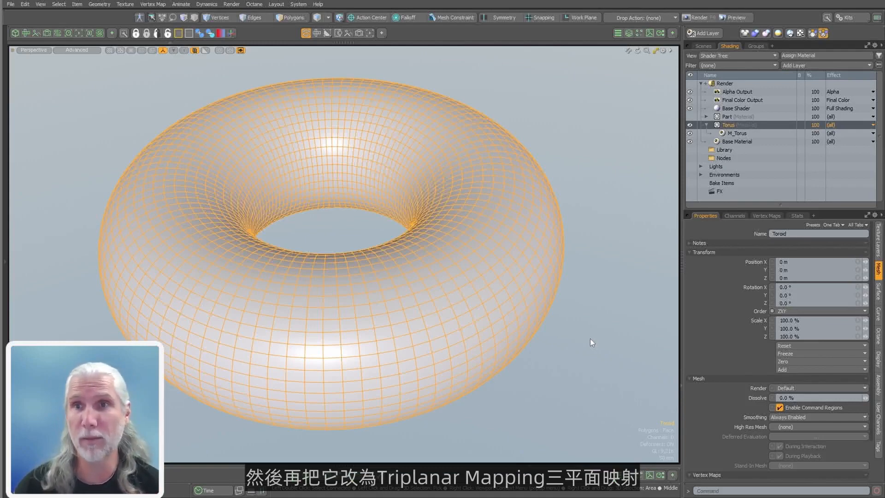
- Start loading PBR textures with Load Single With Effect and open the rock_rough_omfr20 folder
click(811, 34)
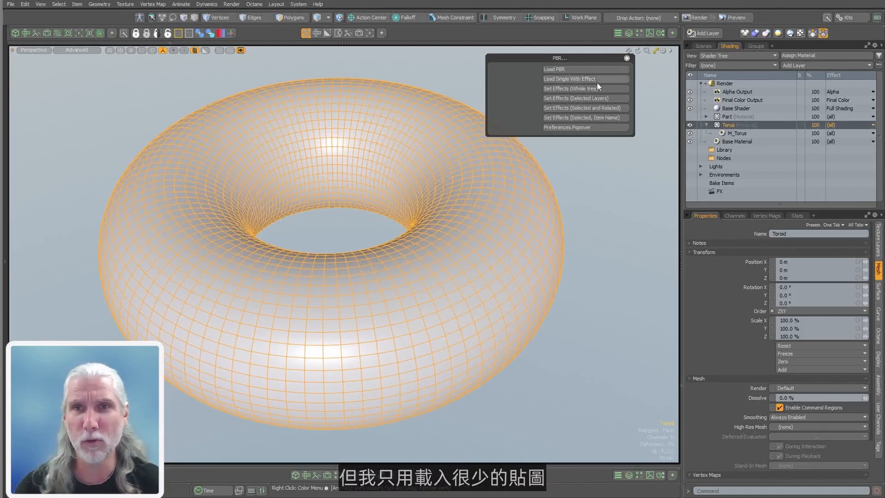
click(557, 79)
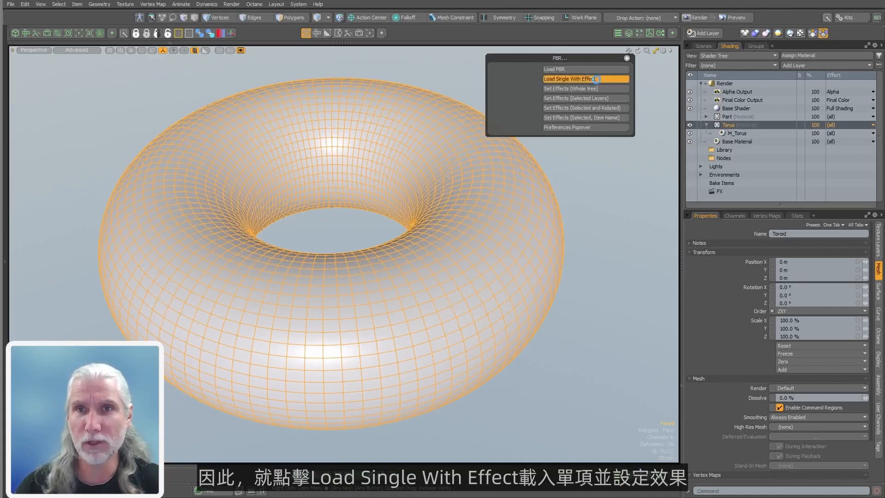
drag(490, 297, 490, 297)
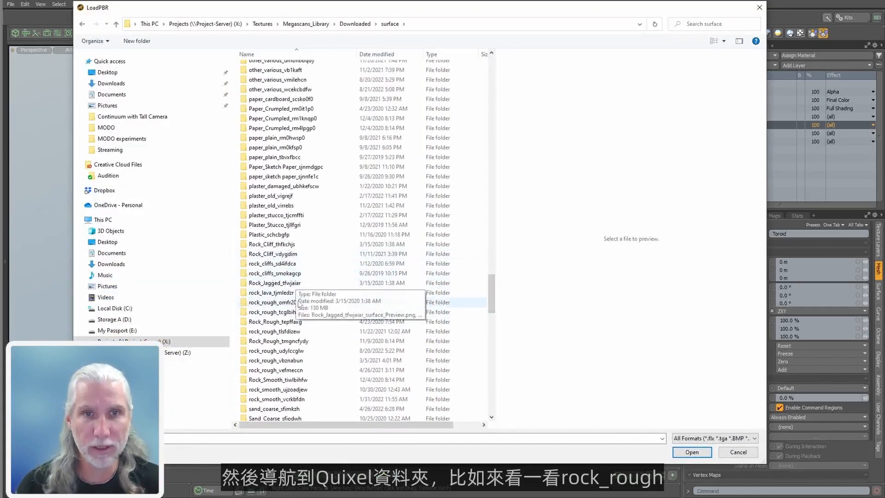
click(291, 304)
double_click(290, 303)
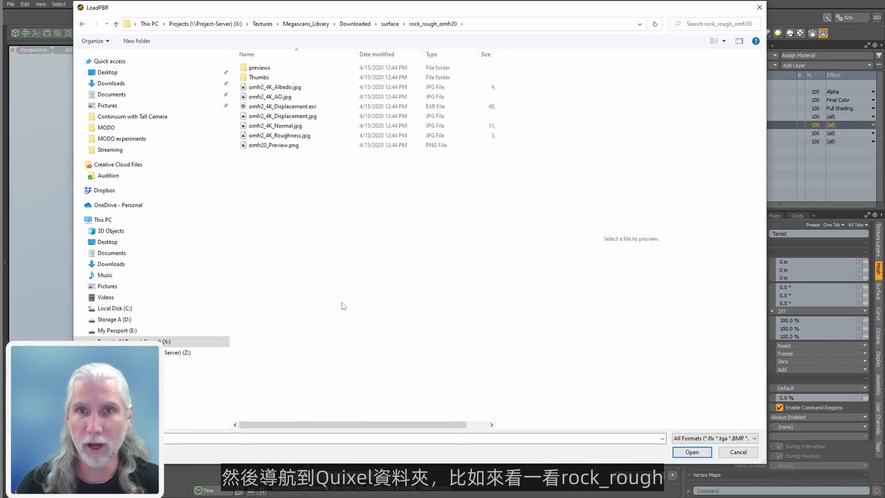
- Preview the rock material and load its omfr2_4K Albedo, Normal and Roughness JPG maps
click(272, 145)
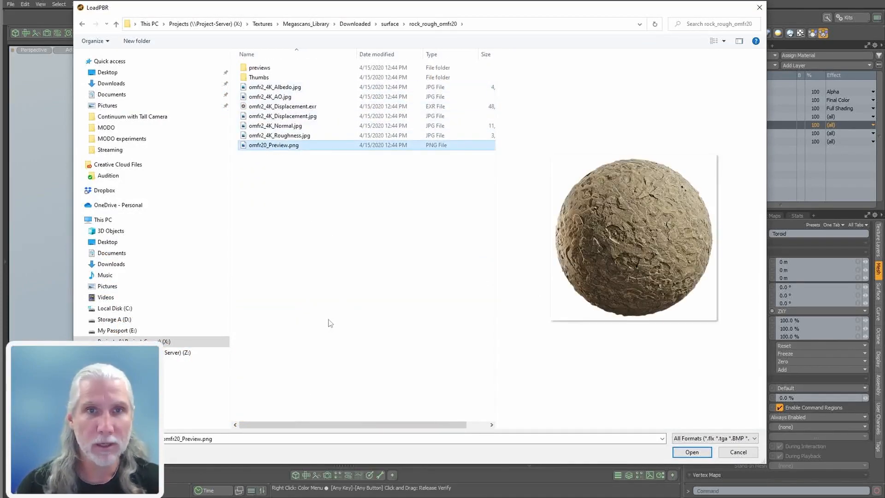
click(291, 87)
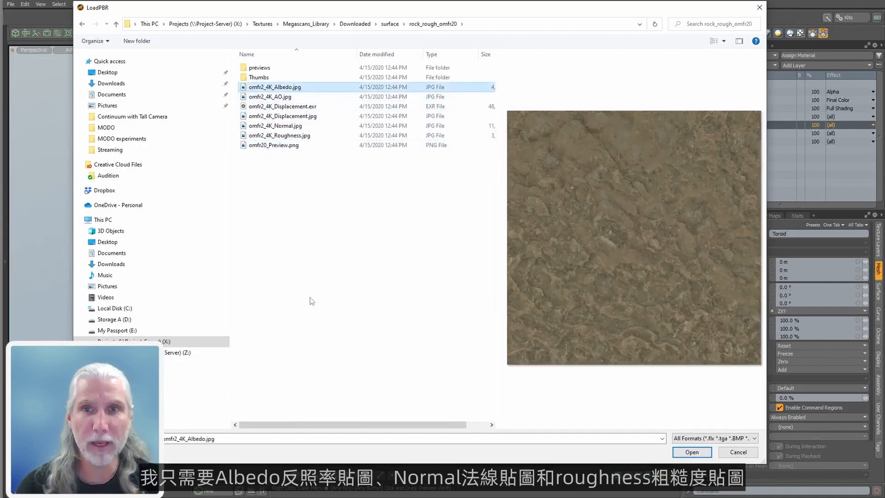
ctrl+click(322, 126)
ctrl+click(323, 135)
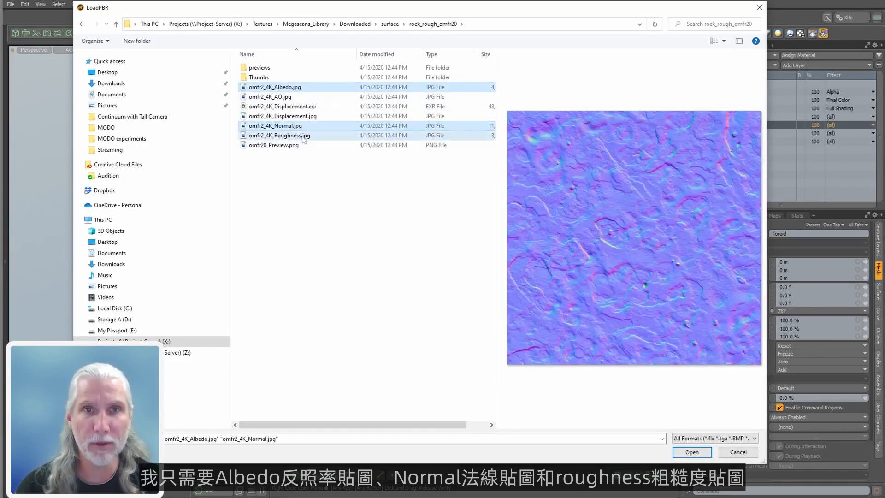
click(692, 452)
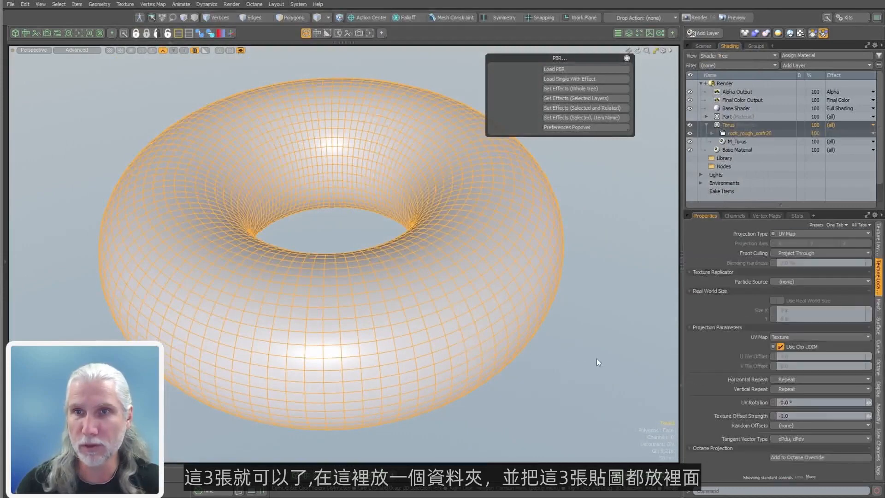
- Expand the rock_rough_omfr20 group, select its Roughness, Normal and Albedo image layers, and cancel the pending autosave
click(714, 133)
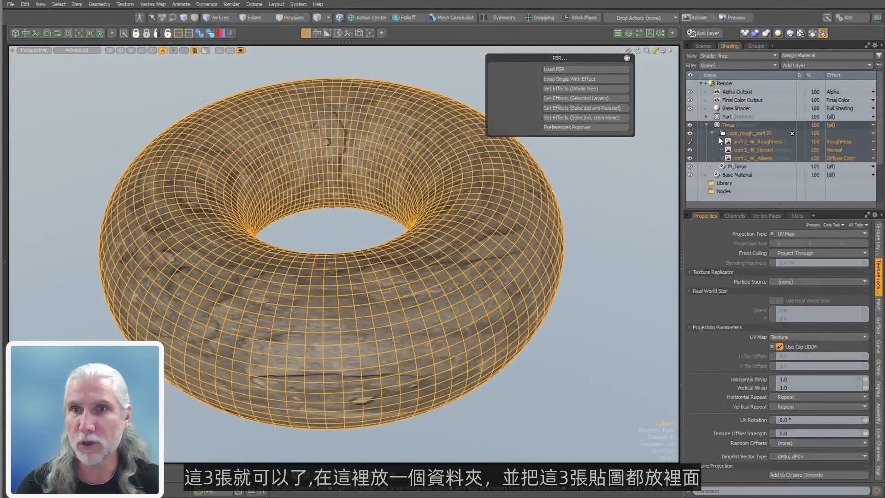
click(745, 134)
click(741, 156)
shift+click(749, 142)
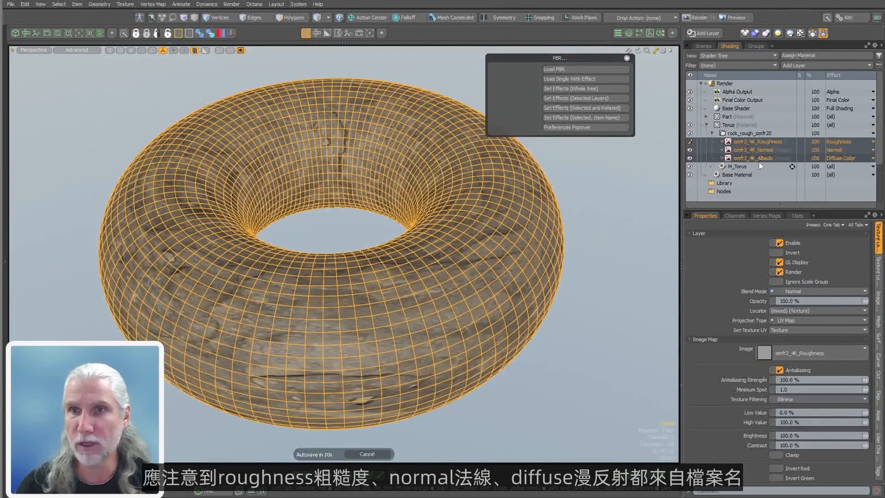
click(391, 453)
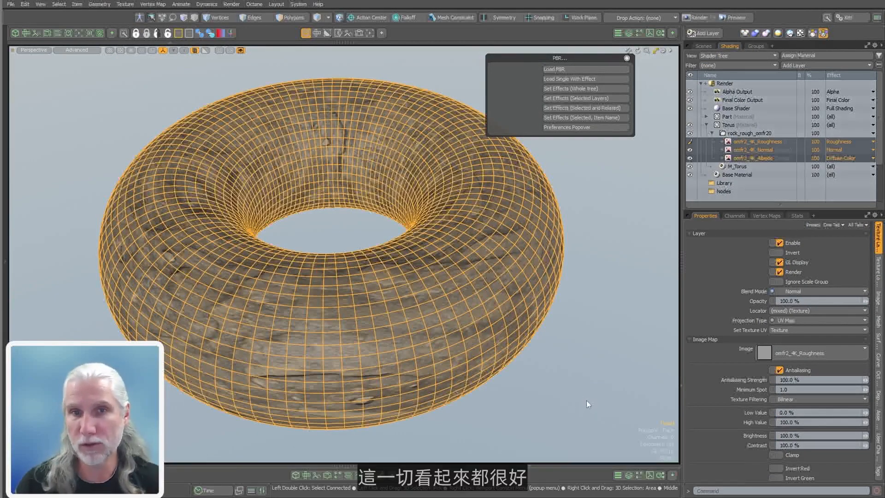
- Switch to polygon mode and select the texture locators under the Albedo, Normal and Roughness layers
key(3)
alt+drag(392, 357, 438, 323)
click(721, 158)
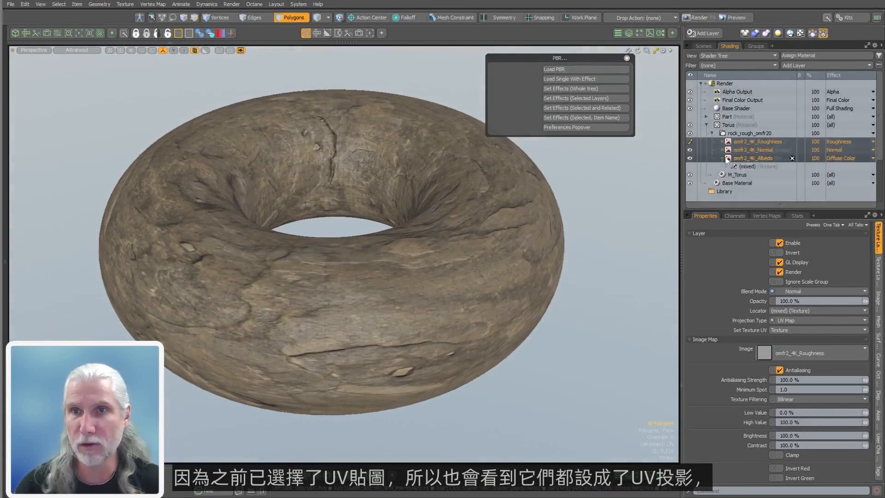
click(722, 150)
click(722, 142)
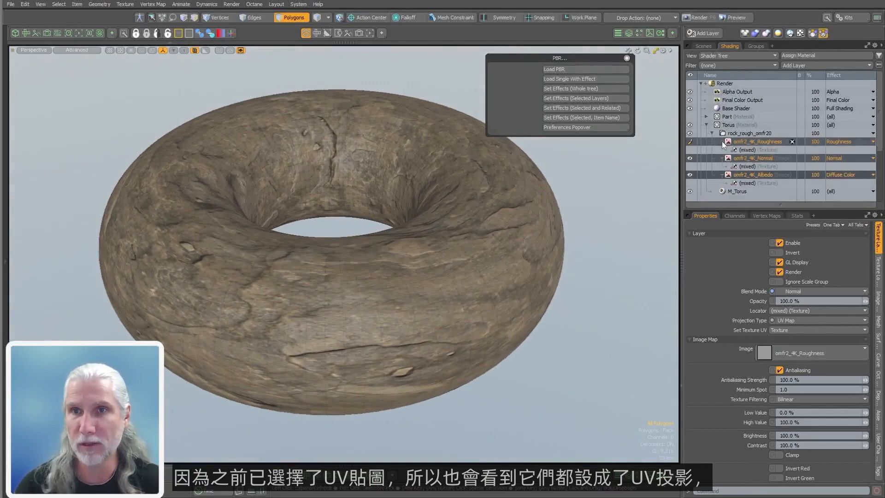
click(752, 149)
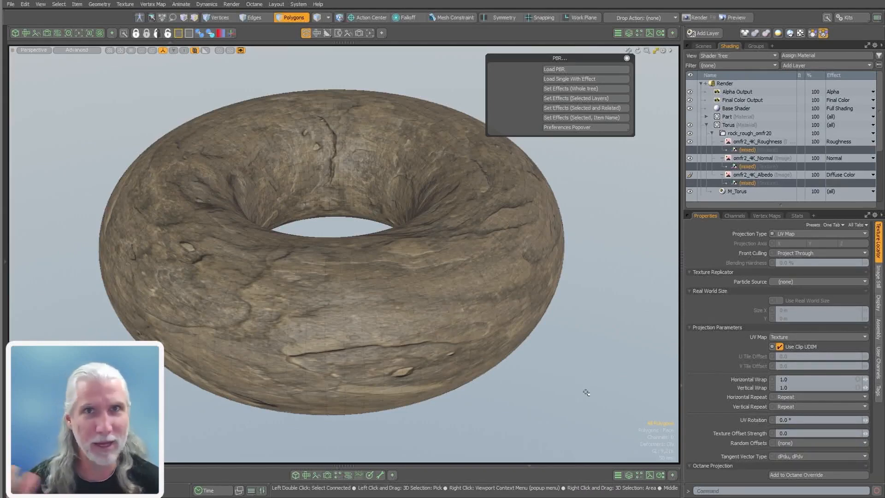
- Set the selected texture locators' projection type to Triplanar Projection and close the PBR popover
alt+drag(556, 366, 313, 301)
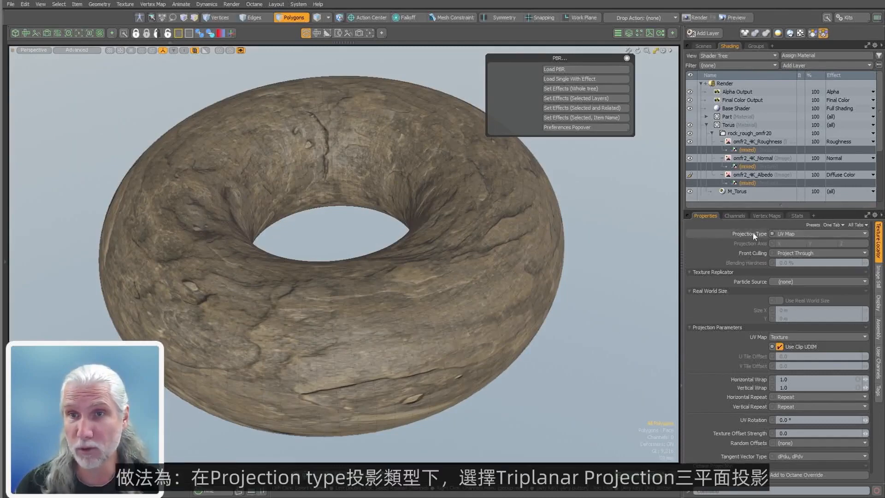
click(792, 233)
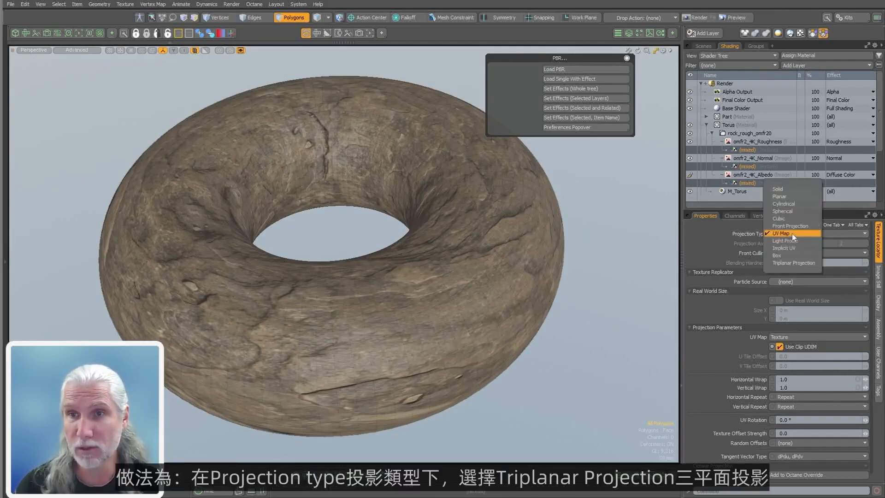
click(792, 262)
alt+drag(599, 378, 560, 344)
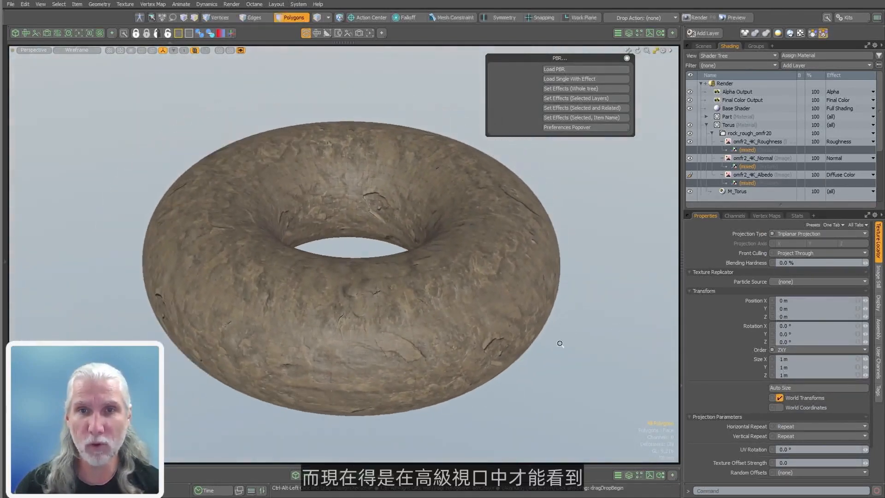
click(627, 58)
alt+shift+drag(570, 156, 587, 159)
alt+drag(402, 286, 476, 316)
- Select the locators' Size X, Y and Z channels and scale them together to 97% with channel haul
click(756, 358)
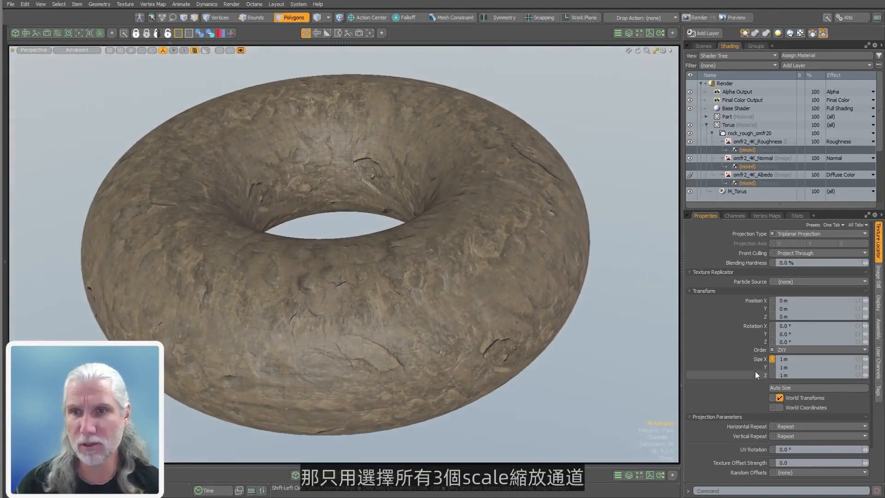
shift+click(756, 374)
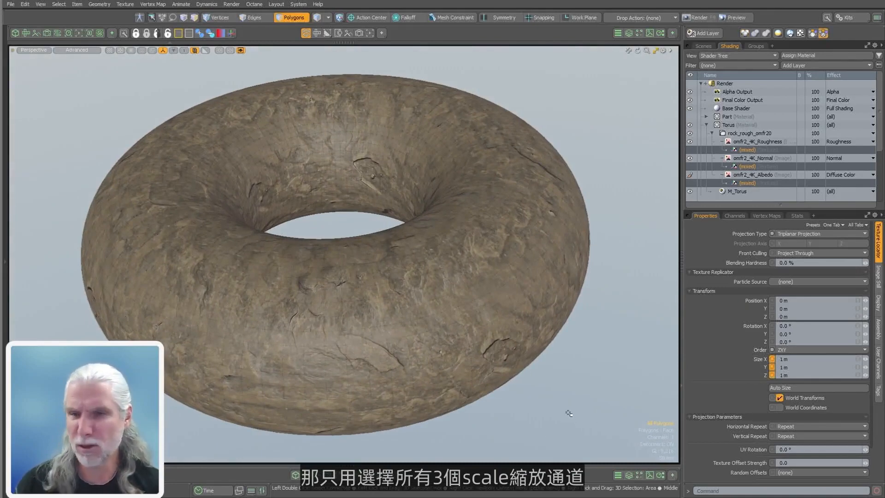
key(c)
mouse_move(341, 259)
mouse_down()
mouse_move(268, 258)
mouse_move(391, 258)
mouse_move(319, 258)
mouse_move(341, 258)
mouse_up()
alt+drag(507, 407, 433, 357)
scroll(432, 313, down, 2)
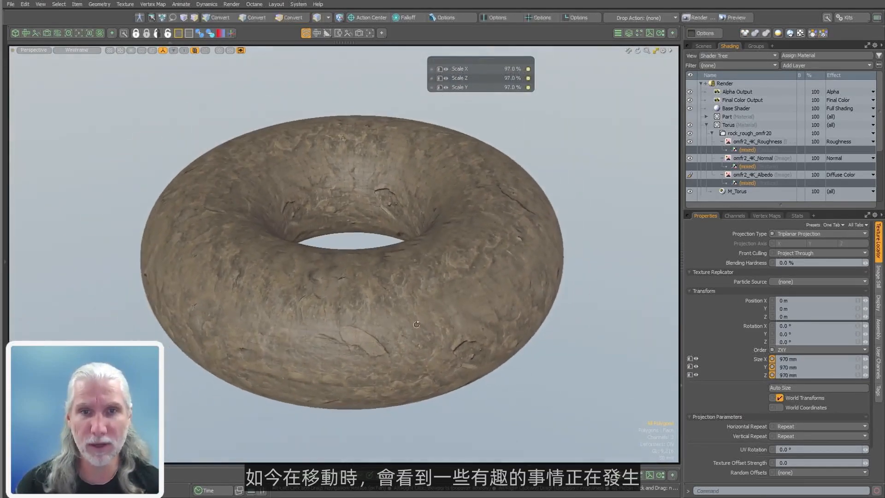
- Try the triplanar texture size at 945 mm and 1.06 m, and return it to 1 m on all axes
drag(432, 314, 398, 361)
scroll(401, 343, up, 1)
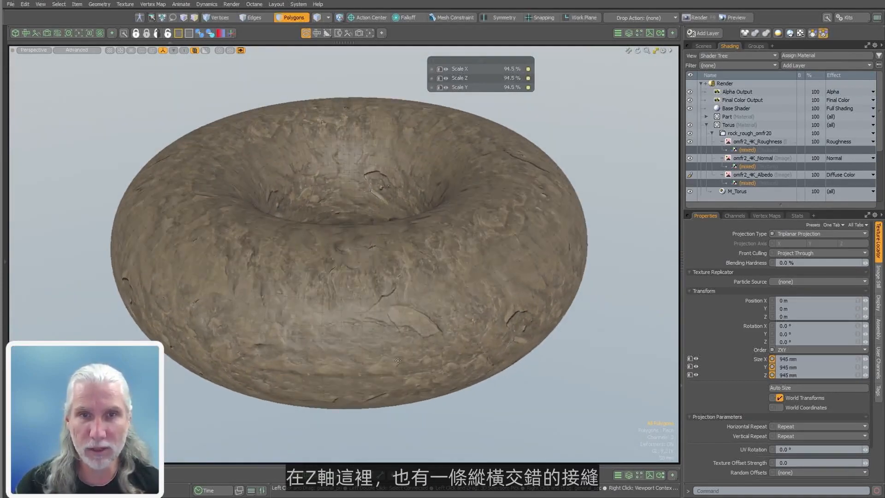
mouse_move(366, 336)
mouse_down()
mouse_move(431, 336)
mouse_move(301, 336)
mouse_move(459, 336)
mouse_move(383, 336)
mouse_up()
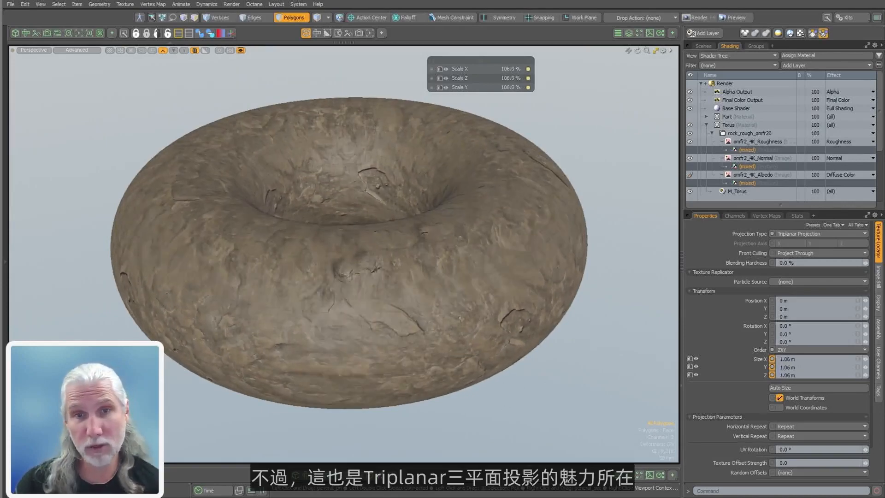
alt+drag(516, 397, 493, 405)
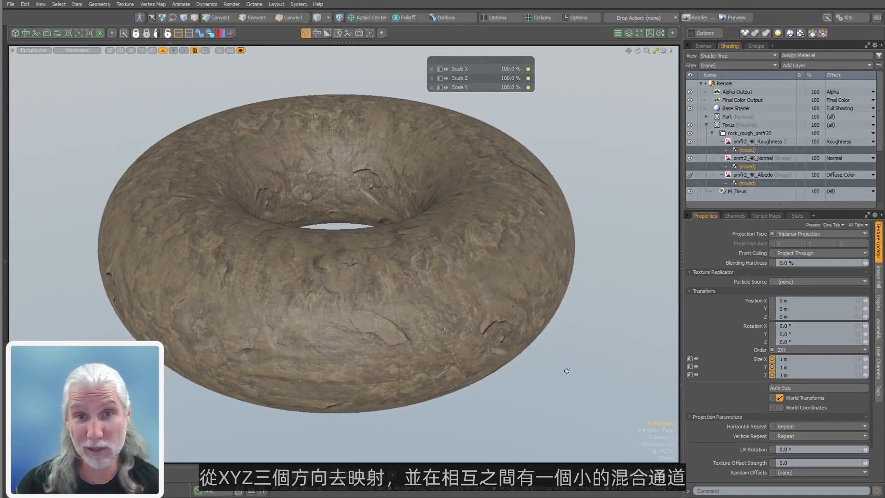
alt+drag(556, 406, 538, 388)
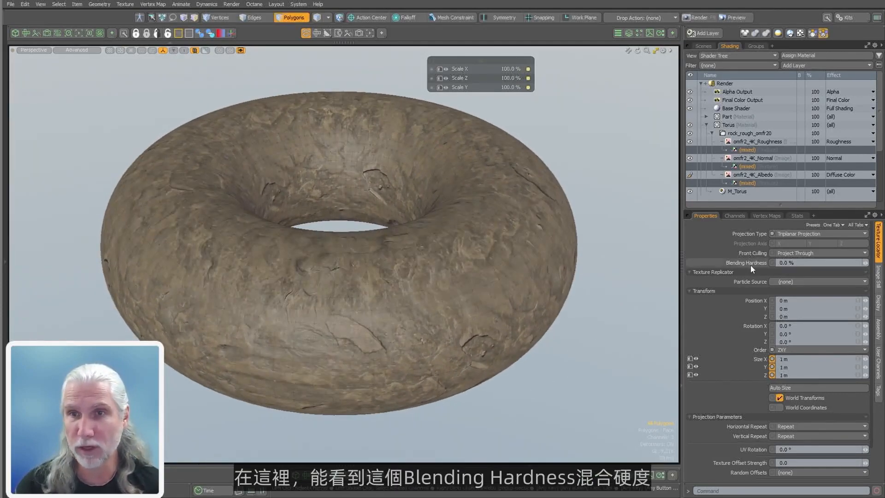
- Add Blending Hardness to the channel haul and raise it to 100%
right_drag(748, 263, 691, 264)
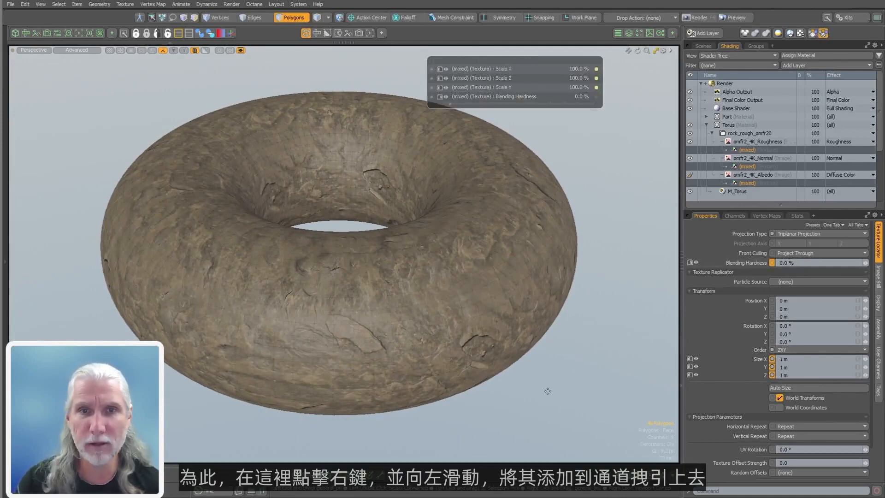
ctrl+alt+drag(453, 348, 553, 387)
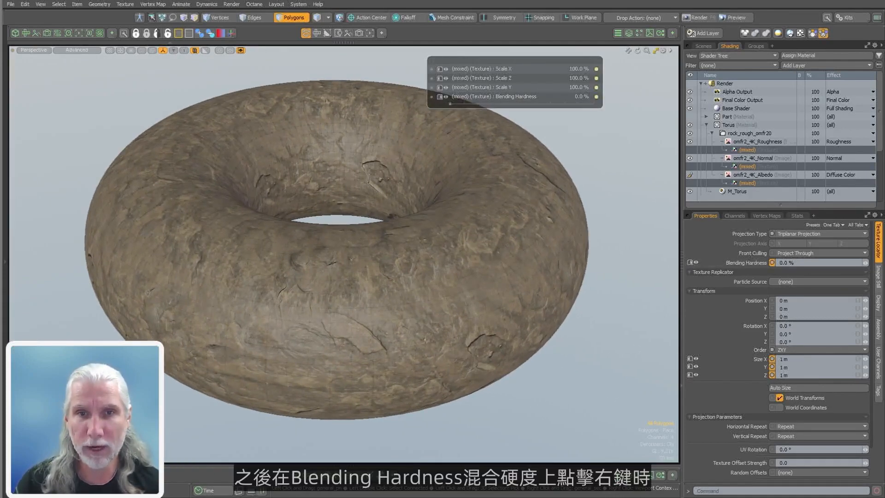
drag(425, 340, 532, 343)
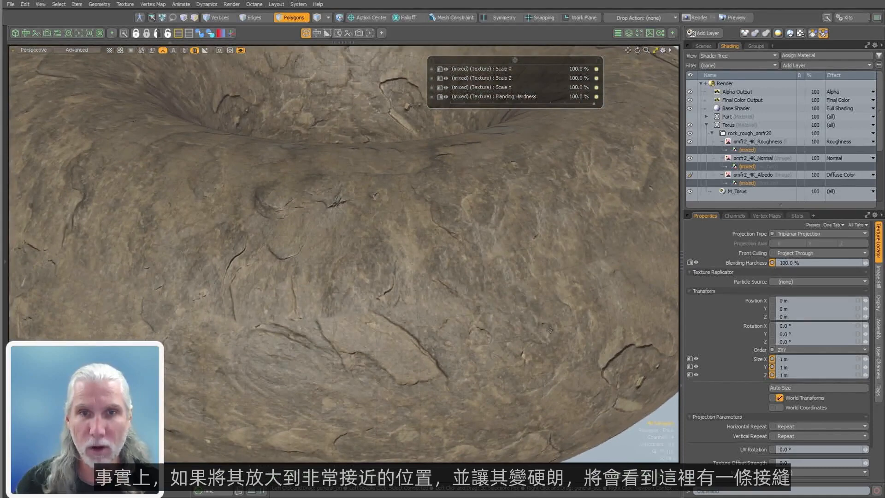
- Lower Blending Hardness to 2% and scale the triplanar texture size to 900 mm on all axes
ctrl+alt+drag(373, 328, 449, 311)
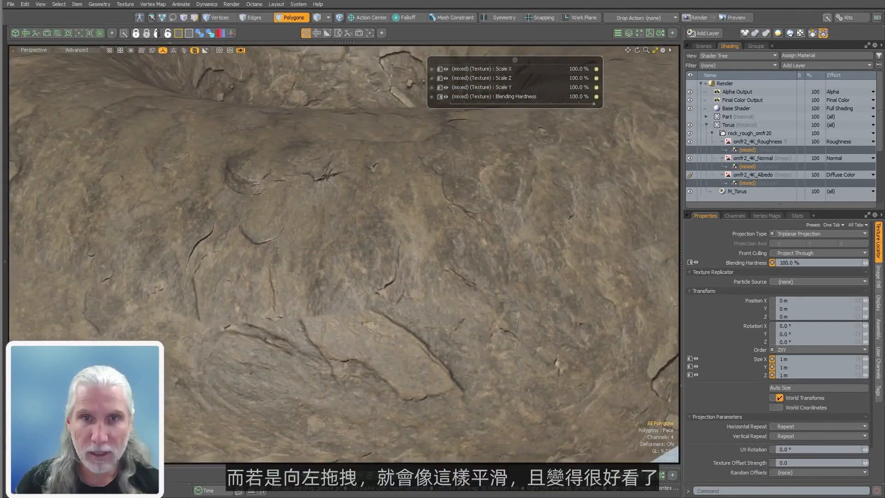
drag(366, 323, 339, 323)
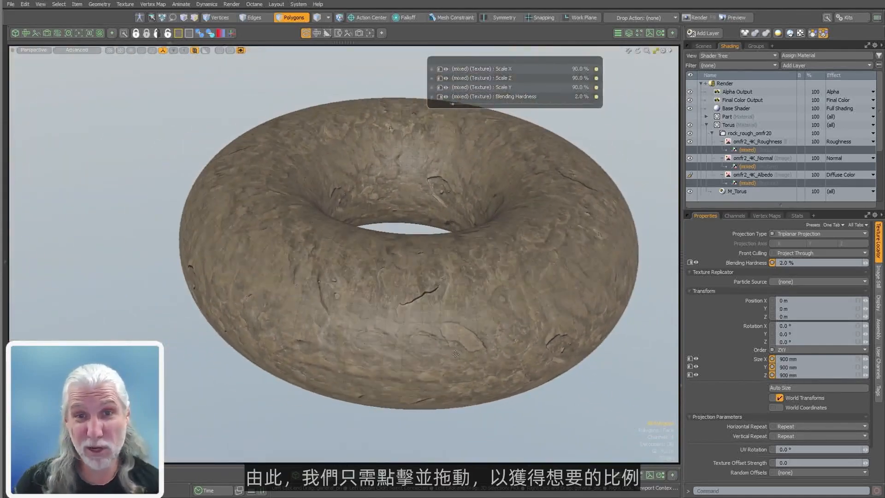
- Raise the rock texture locators' Blending Hardness to 6.5% and end the channel haul
drag(466, 329, 419, 352)
key(c)
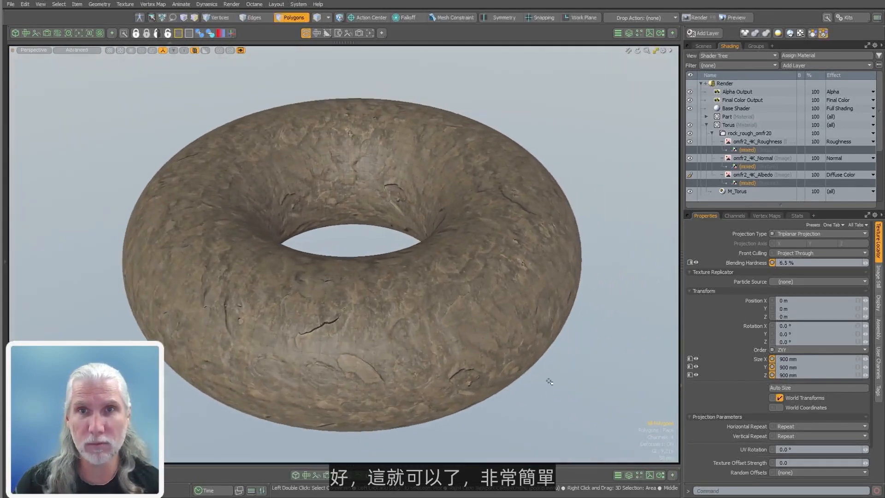
alt+drag(602, 412, 534, 382)
alt+shift+drag(535, 382, 591, 403)
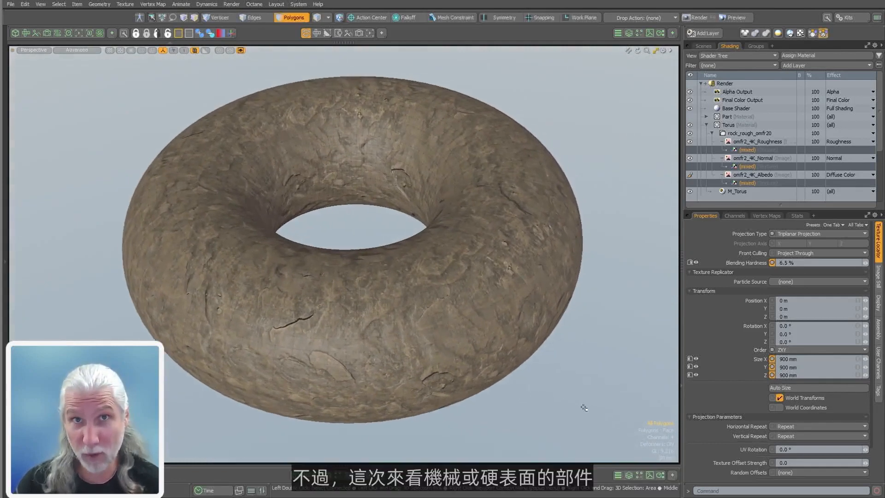
- Disable the Torus material group in the Shader Tree and select the Part material group
click(725, 125)
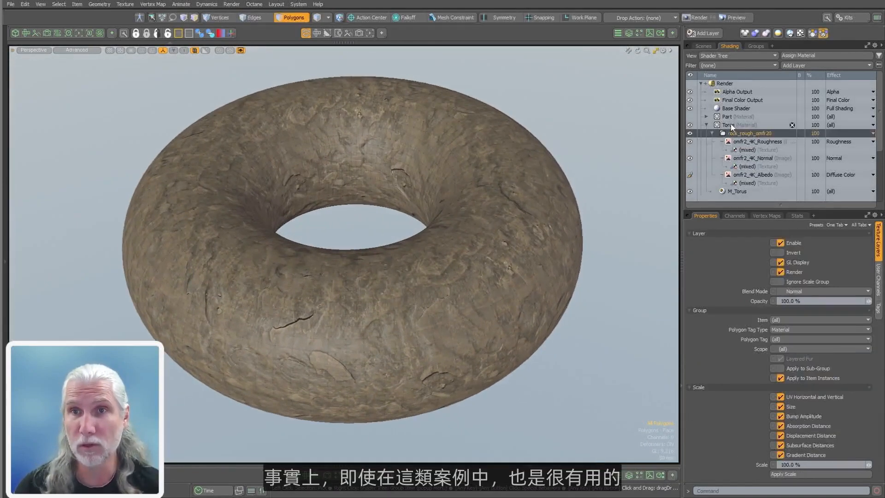
click(690, 125)
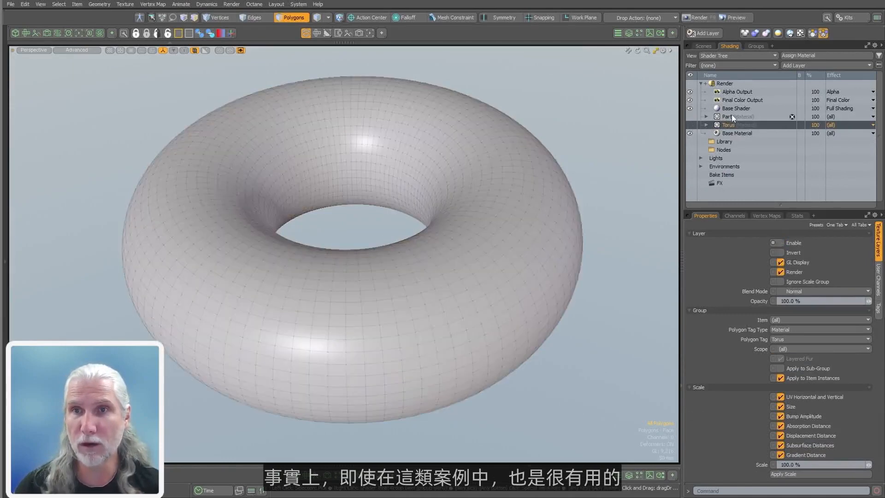
click(731, 116)
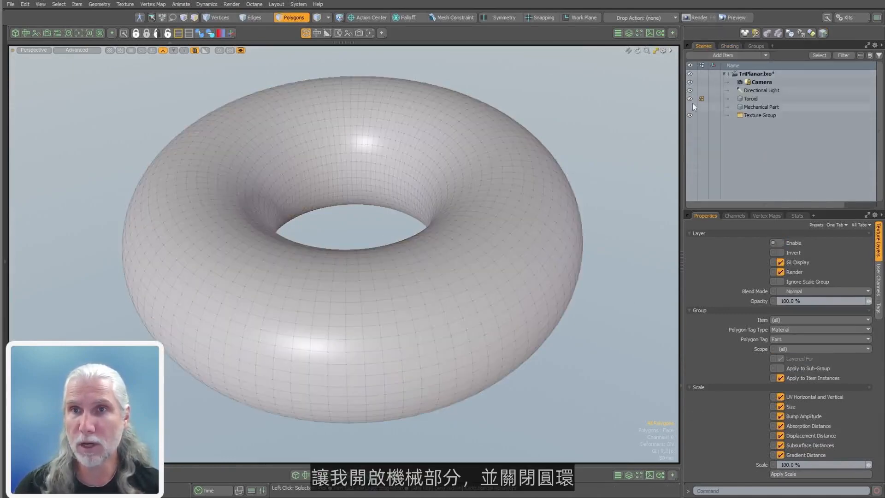
- Show the Mechanical Part mesh and hide the Toroid mesh
click(690, 107)
click(690, 98)
alt+drag(378, 276, 422, 282)
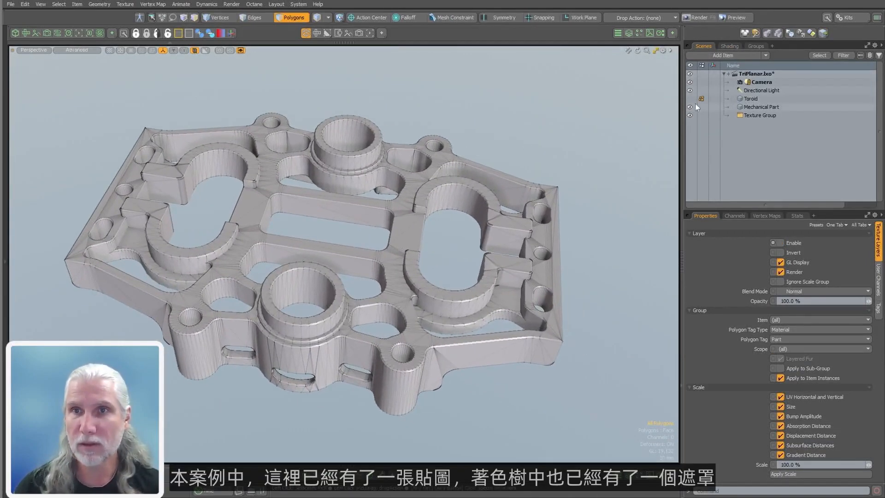
- Enable the Part material group in the Shader Tree and expand it to reveal its layers
click(731, 47)
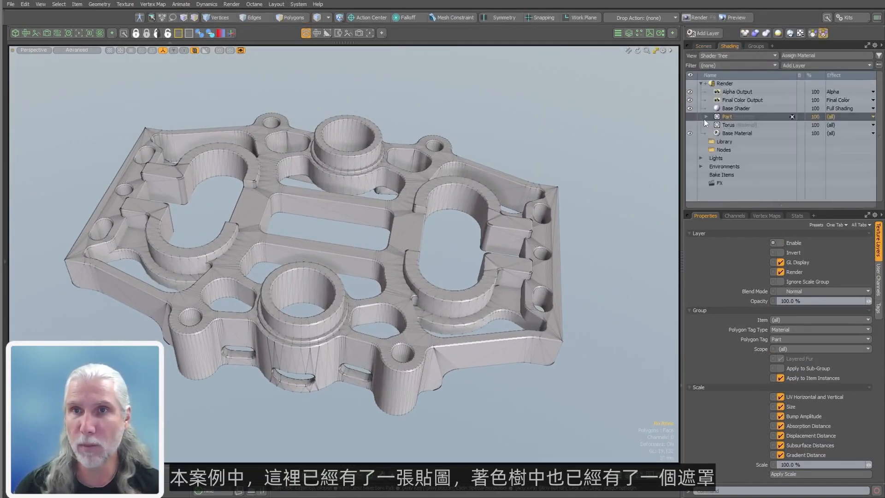
click(706, 116)
click(690, 116)
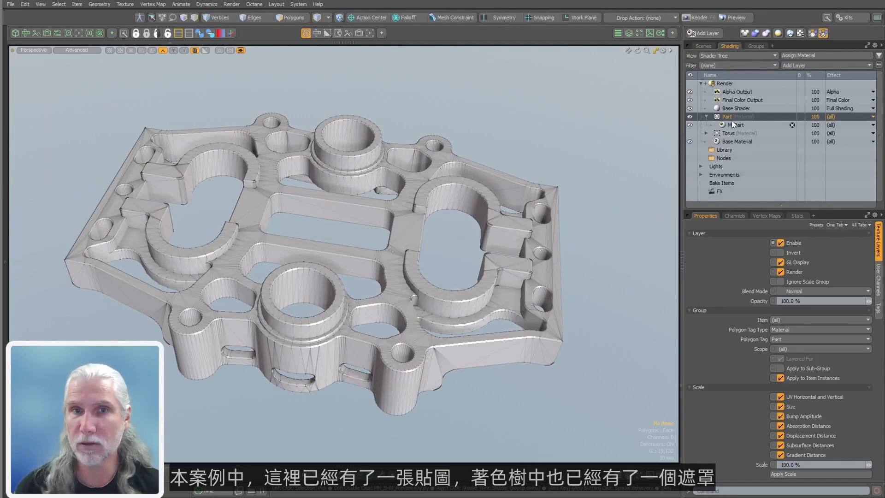
click(731, 117)
- Add the tjxjddgc_4K_Roughness image from the clip list to the Part material group as a texture layer
click(650, 33)
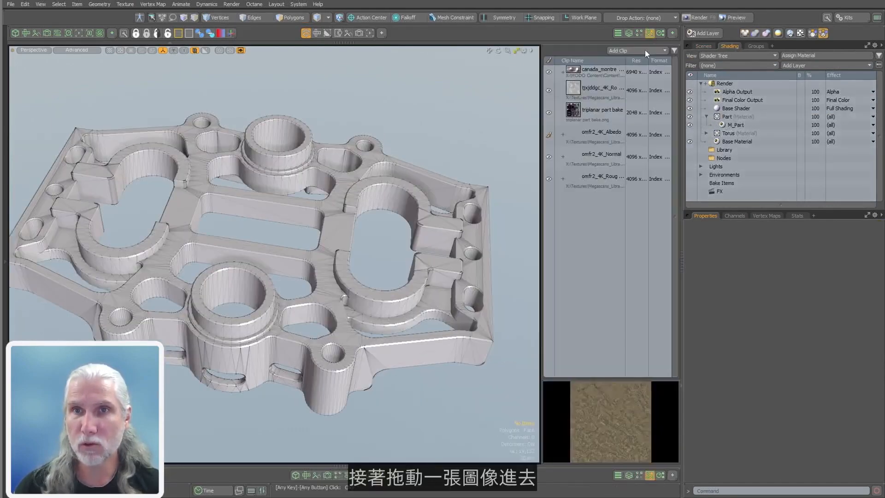
drag(611, 103, 592, 202)
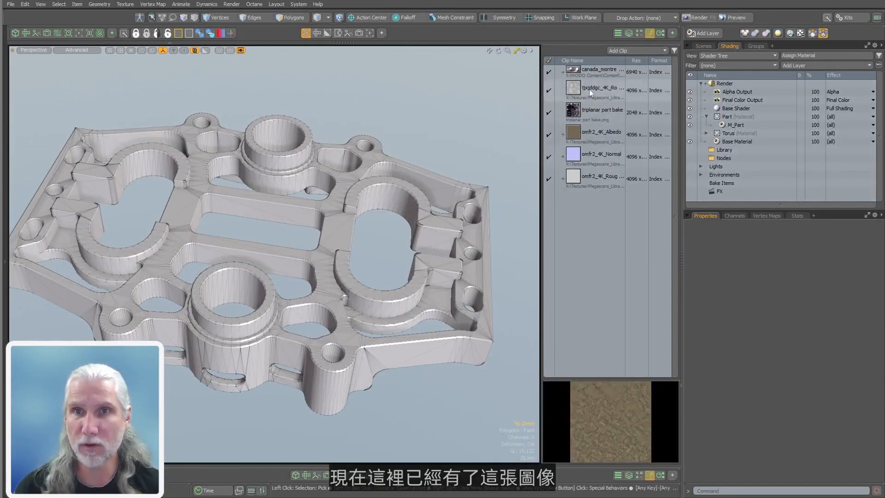
click(577, 94)
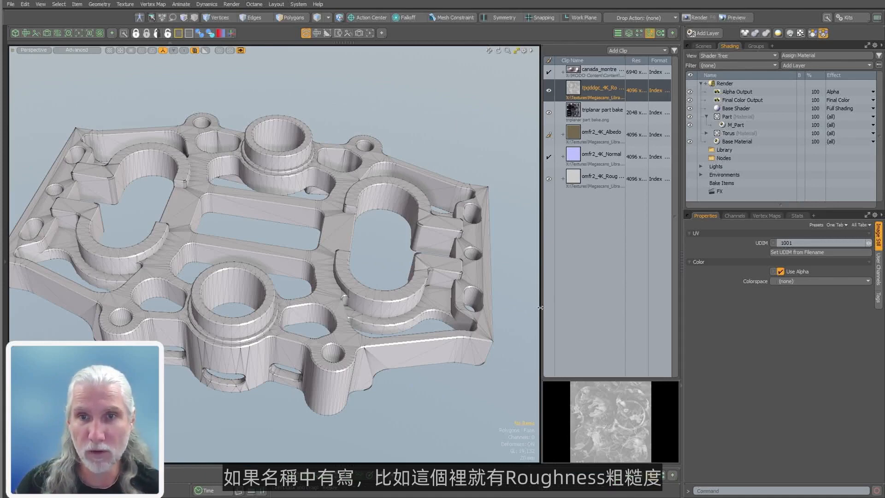
drag(541, 307, 435, 308)
drag(497, 93, 738, 124)
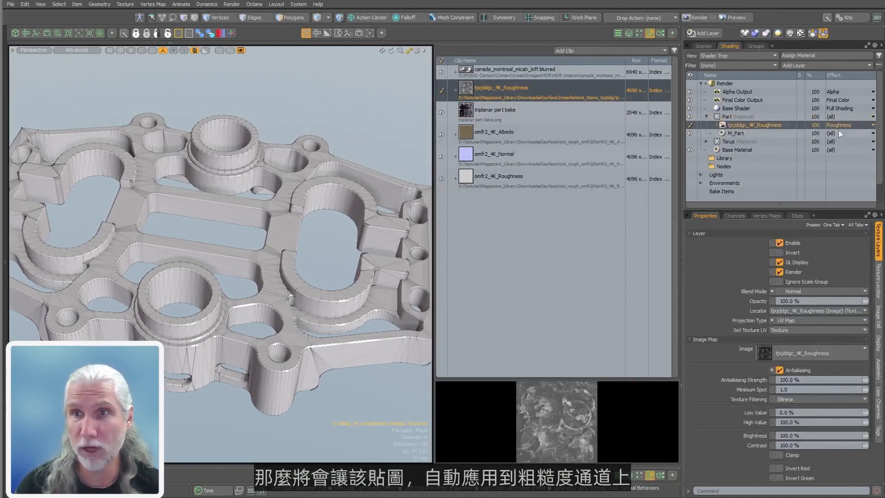
click(650, 33)
alt+drag(482, 215, 457, 210)
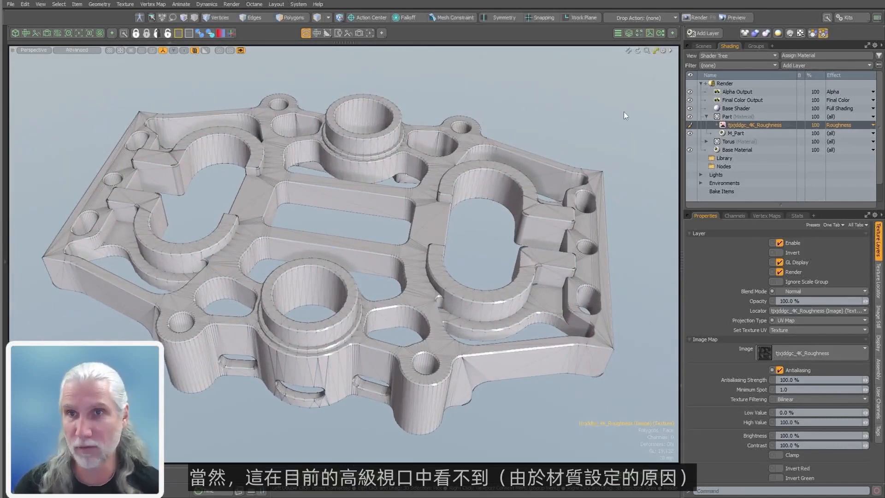
- Change the tjxjddgc_4K_Roughness layer's effect to Diffuse Color
click(836, 126)
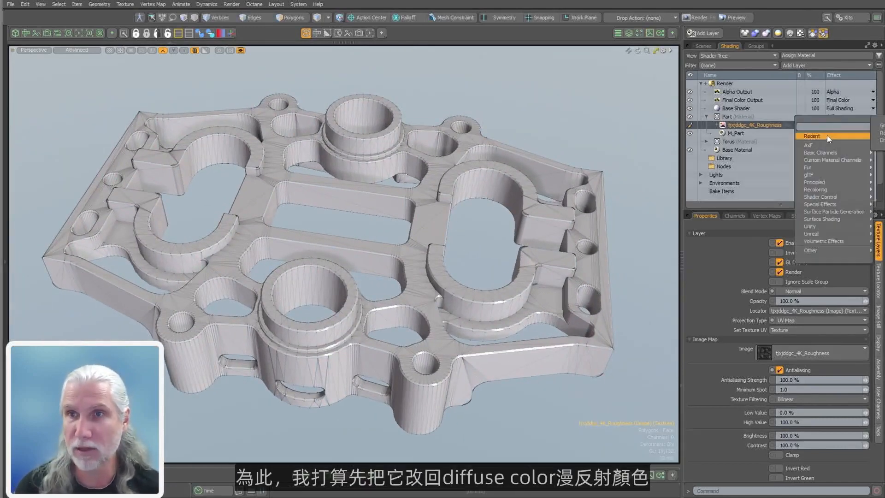
click(881, 140)
alt+drag(508, 277, 341, 290)
- Show the UV layout beside the 3D view in edge mode and examine the mechanical part's UV islands and seams
key(2)
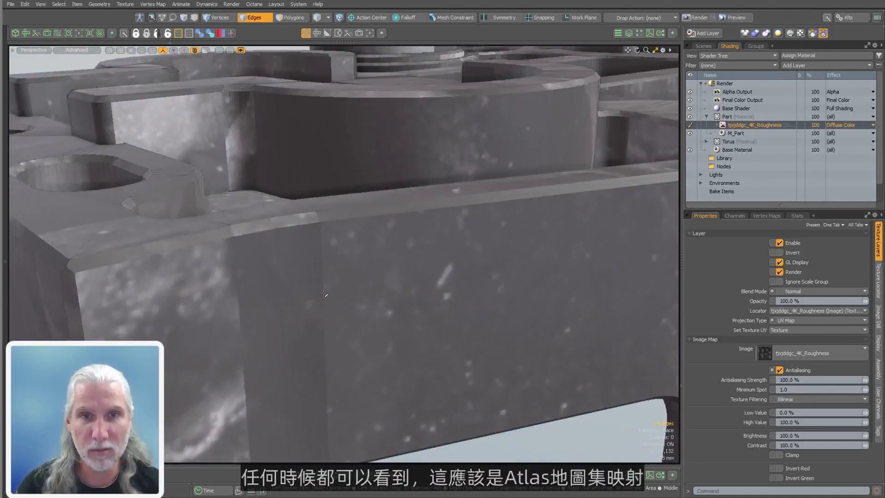
ctrl+alt+drag(471, 261, 409, 273)
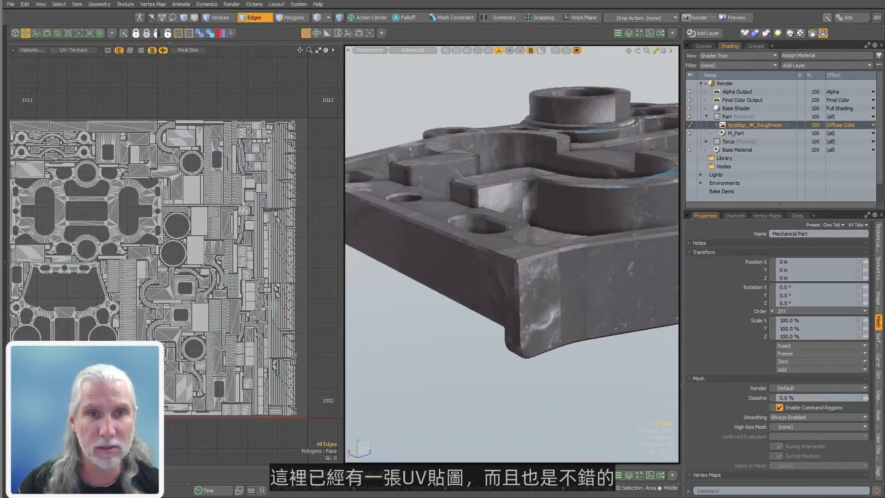
scroll(178, 276, up, 2)
scroll(178, 275, down, 2)
alt+shift+drag(158, 306, 143, 314)
scroll(176, 329, up, 4)
scroll(175, 329, down, 3)
- Select edges along seams inside the part to locate them in the UV layout, and return to the full 3D view
alt+drag(597, 274, 499, 306)
scroll(548, 298, up, 3)
click(530, 319)
shift+click(594, 209)
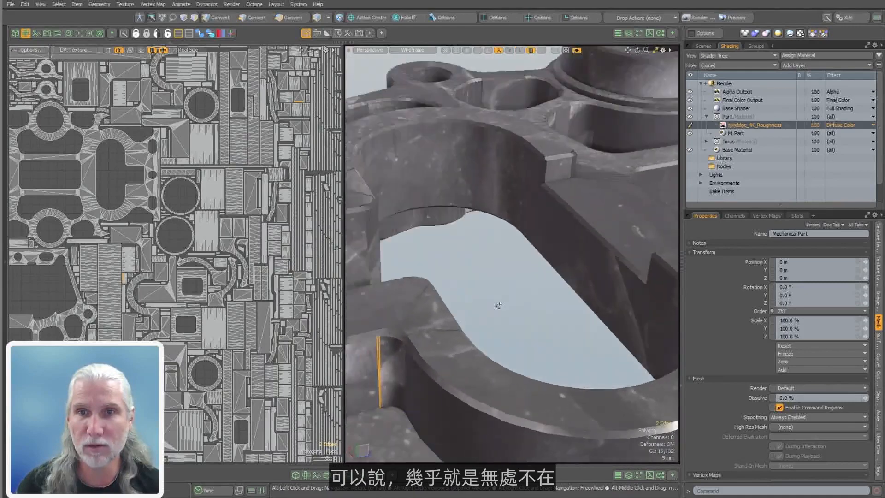
key(a)
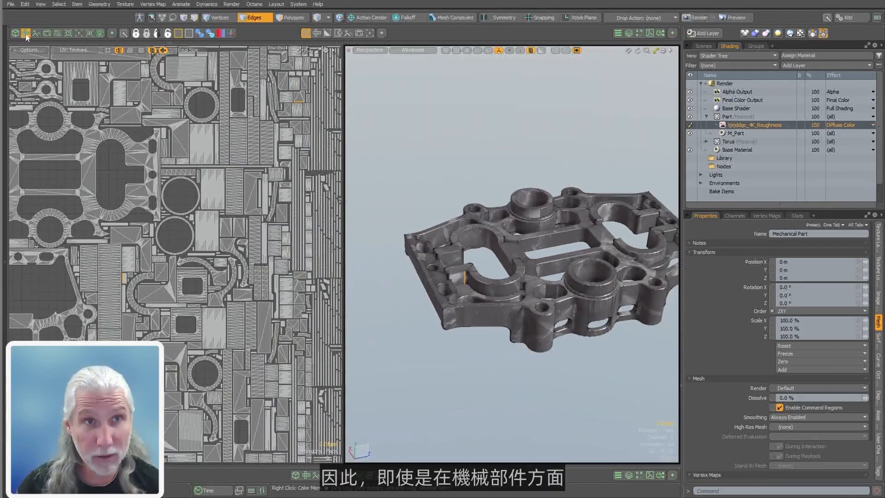
click(25, 35)
alt+shift+drag(417, 317, 414, 310)
scroll(397, 281, up, 4)
alt+drag(300, 390, 469, 284)
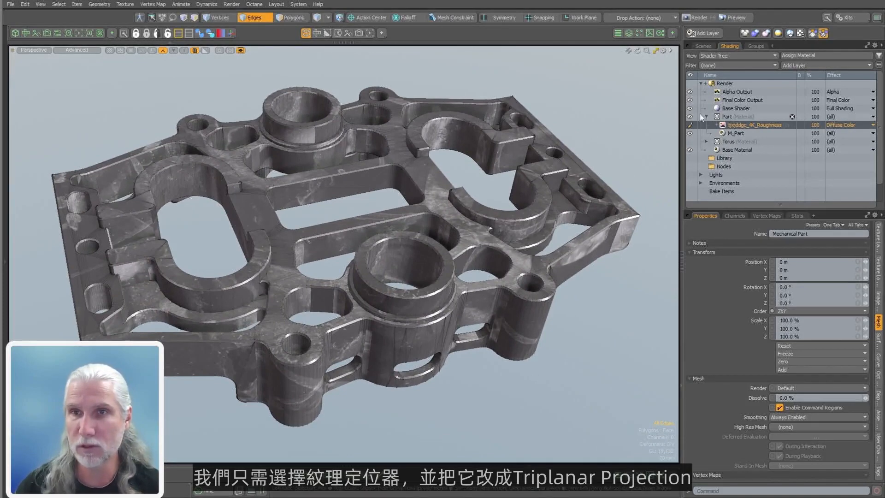
- Set the projection type of the tjxjddgc_4K_Roughness texture locator to Triplanar Projection
click(716, 125)
click(737, 133)
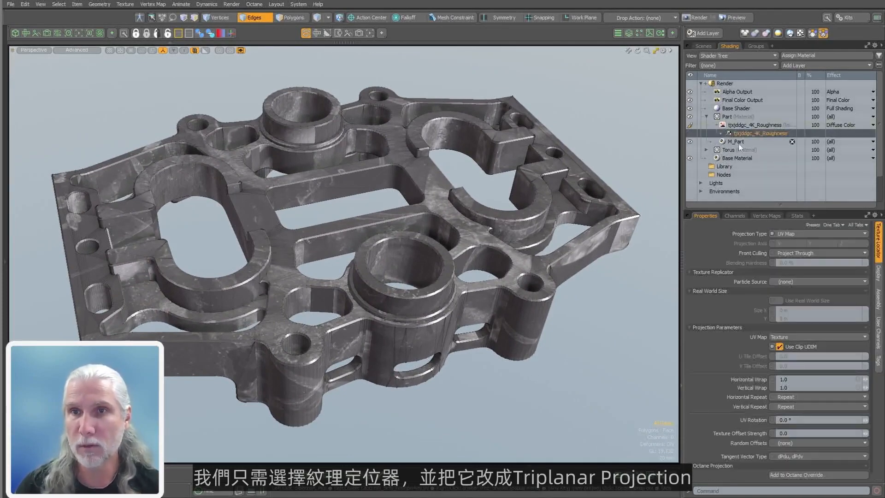
click(795, 232)
click(794, 258)
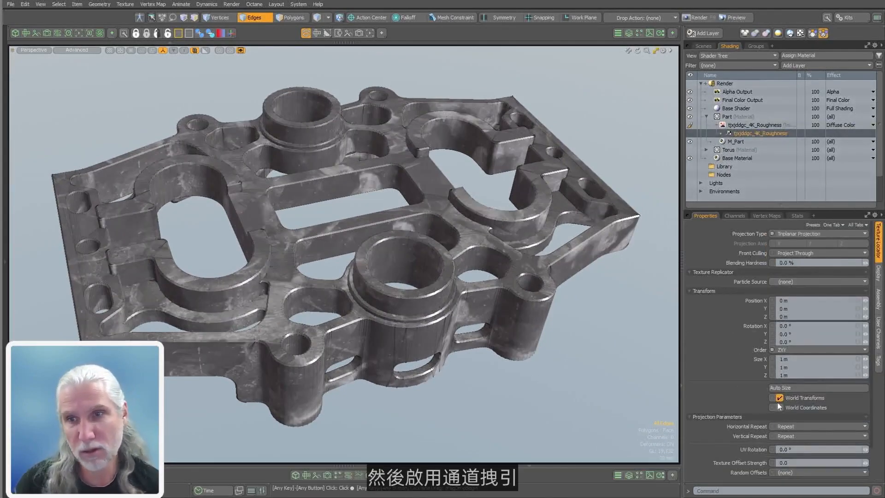
- Start channel haul on the locator's Size X, Y and Z channels and add Blending Hardness to it
drag(761, 372, 763, 360)
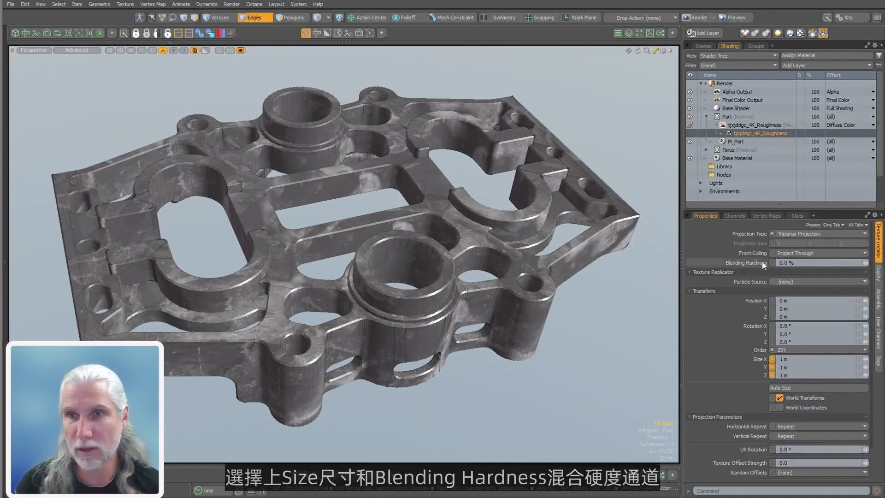
key(c)
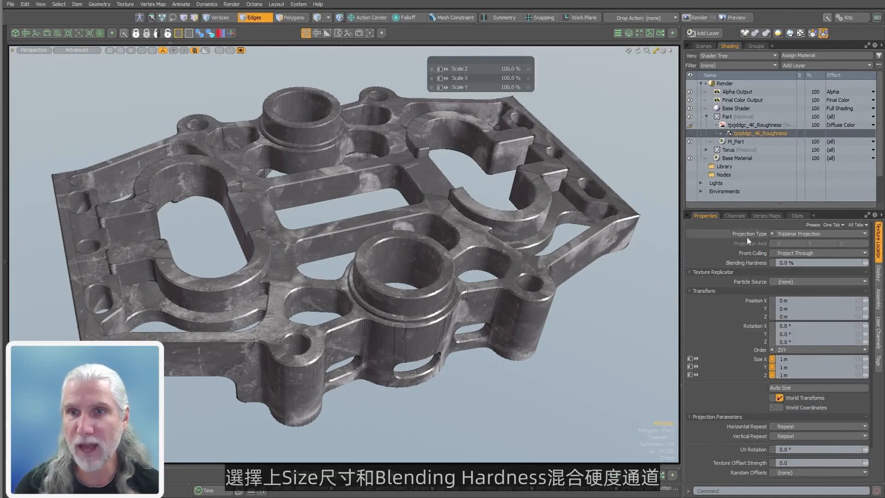
click(691, 263)
- Try the roughness texture's triplanar size at 1.4 m and scale it to 1.1 m on all axes
alt+drag(341, 249, 507, 369)
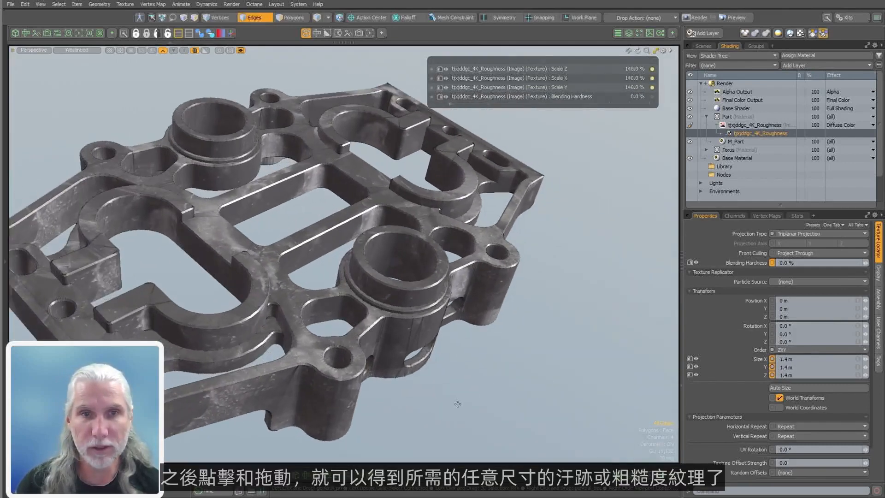
drag(411, 209, 439, 210)
drag(444, 393, 467, 390)
alt+drag(467, 390, 443, 364)
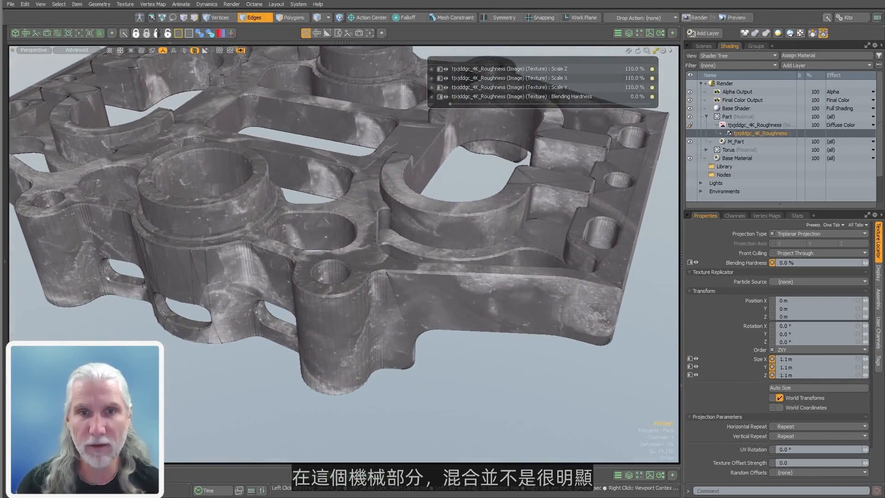
- Try Blending Hardness at 100% and 76% to compare the projection seams on the mechanical part
right_drag(443, 364, 512, 364)
right_drag(622, 364, 643, 364)
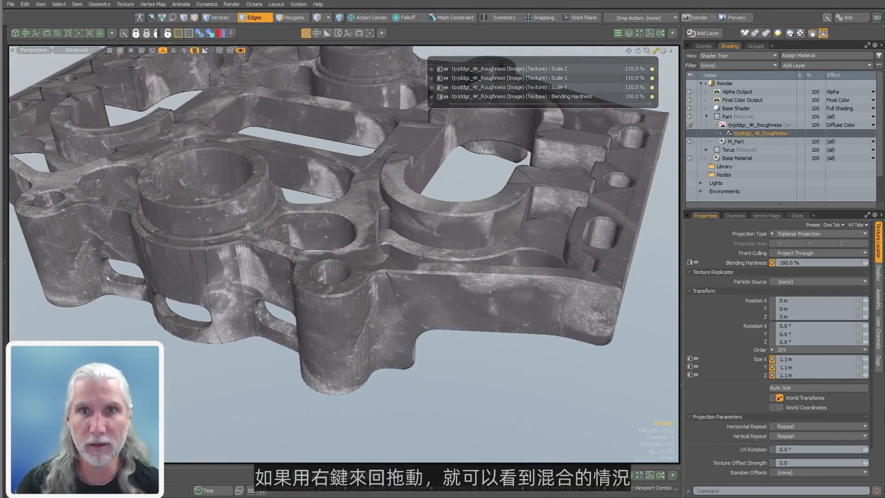
mouse_move(631, 103)
right_down()
mouse_move(650, 104)
mouse_move(460, 104)
right_up()
mouse_move(650, 103)
right_down()
mouse_move(630, 103)
mouse_move(650, 103)
right_up()
scroll(282, 233, up, 3)
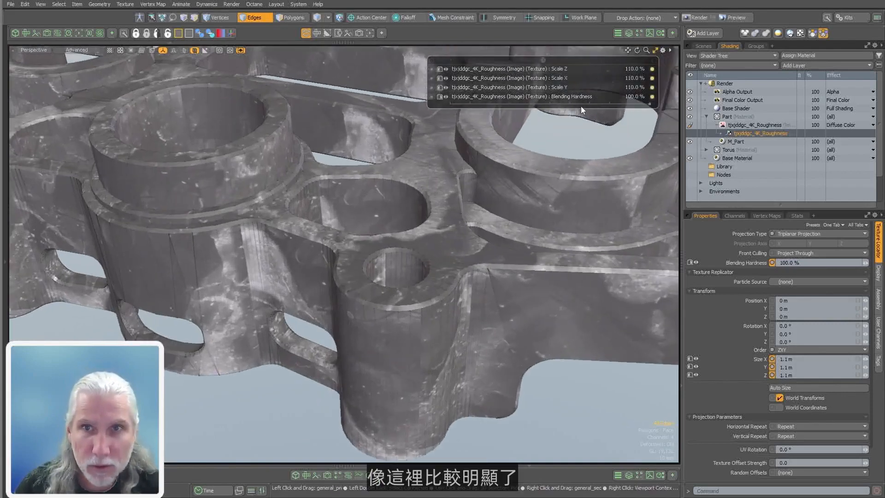
right_drag(308, 220, 332, 221)
scroll(332, 221, up, 6)
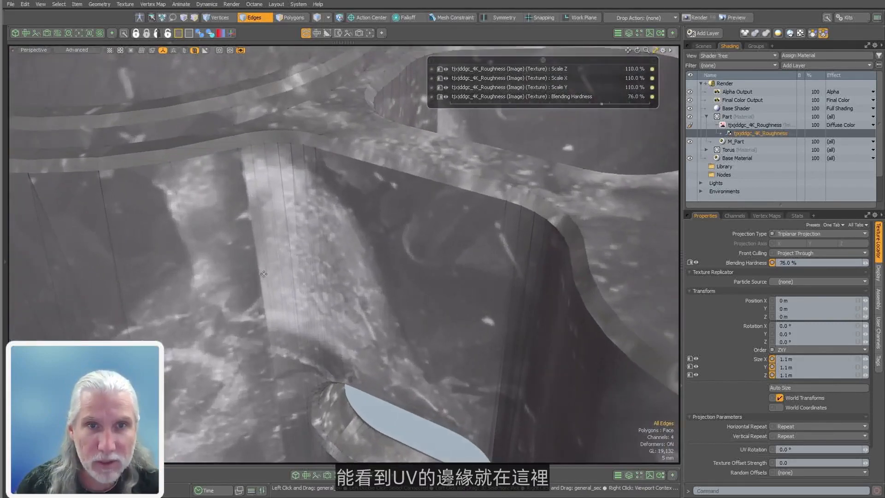
ctrl+alt+drag(284, 259, 249, 258)
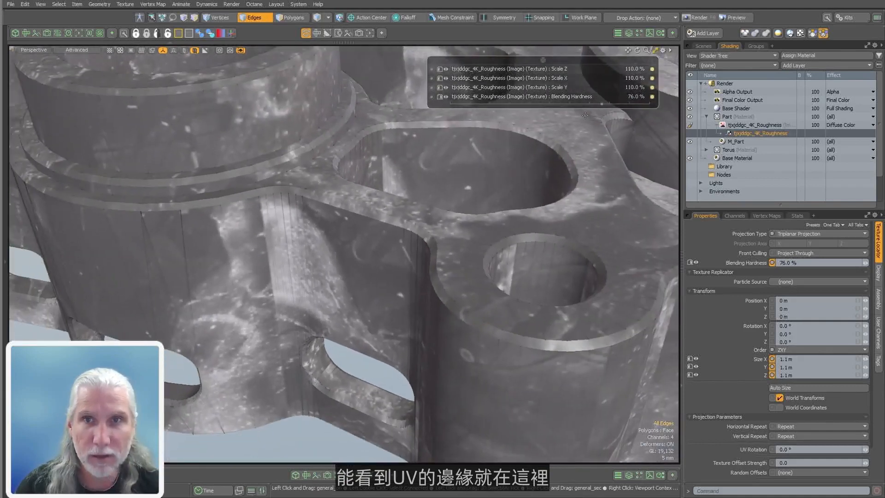
- Lower the roughness texture's Blending Hardness to 0% and end the channel haul
drag(602, 104, 592, 105)
mouse_move(530, 105)
mouse_down()
mouse_move(466, 104)
mouse_move(548, 104)
mouse_move(453, 104)
mouse_up()
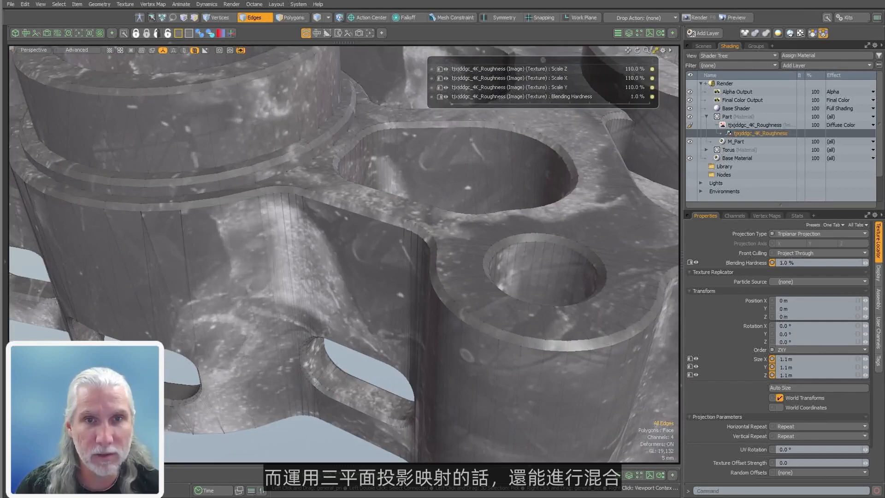
ctrl+alt+drag(384, 171, 286, 171)
alt+drag(401, 433, 369, 395)
key(space)
alt+drag(430, 364, 589, 363)
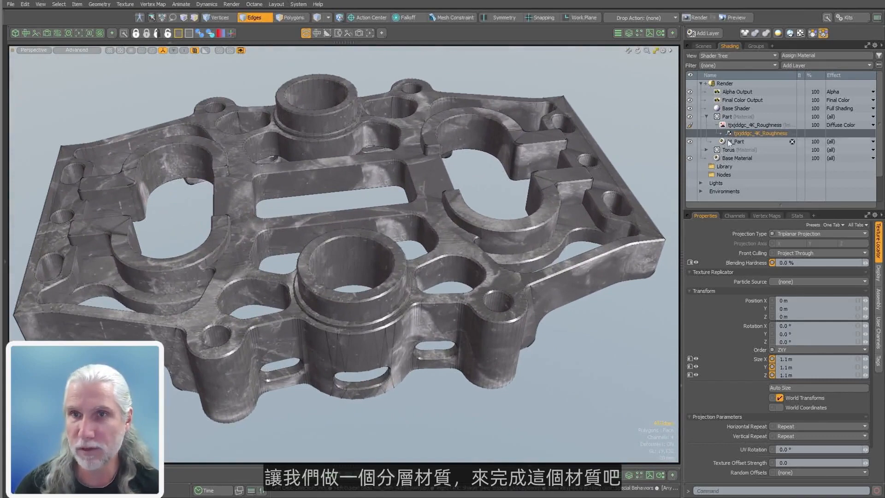
- Set the M_Part material's Diffuse Amount to 0% and its Specular Amount to 100%
click(717, 125)
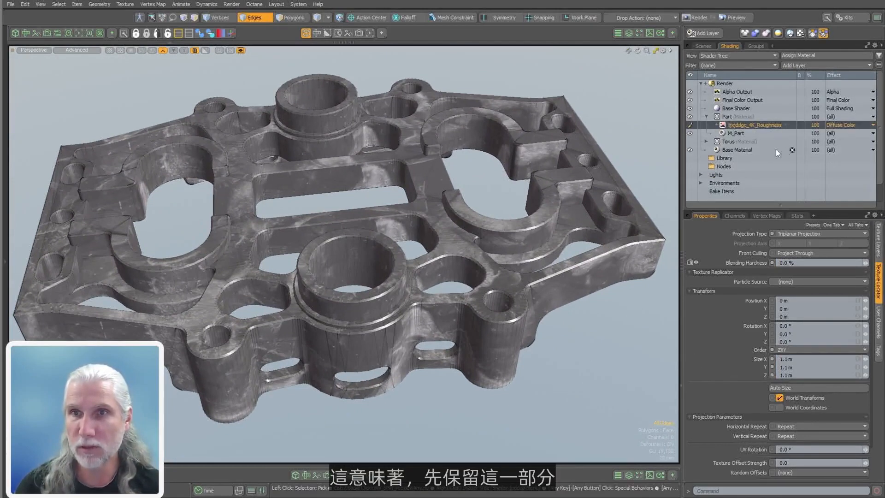
click(737, 133)
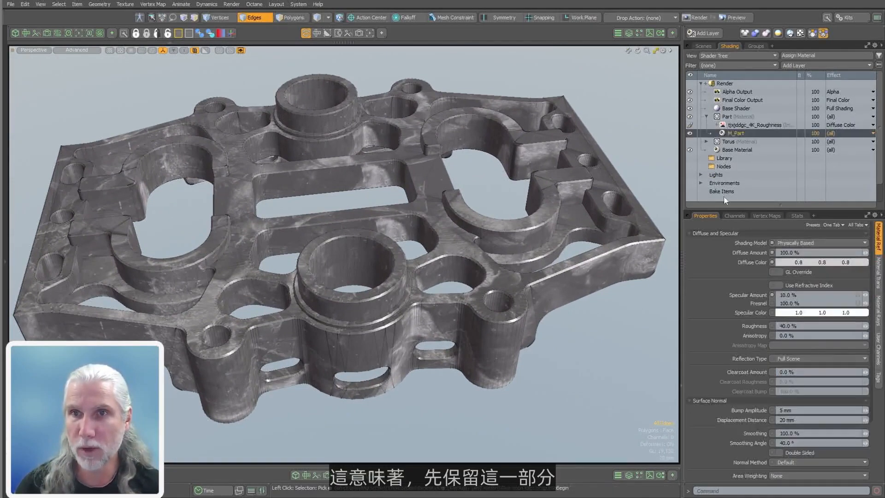
click(805, 252)
text(0)
key(Tab)
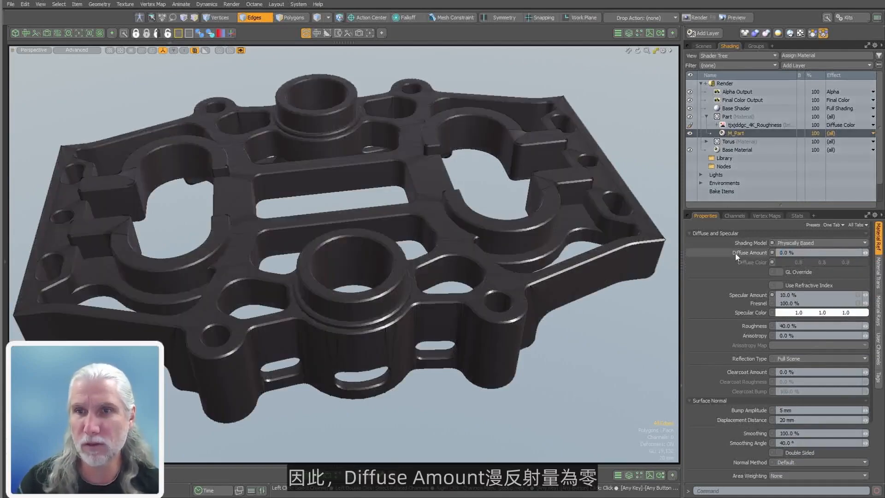
text(100)
key(Return)
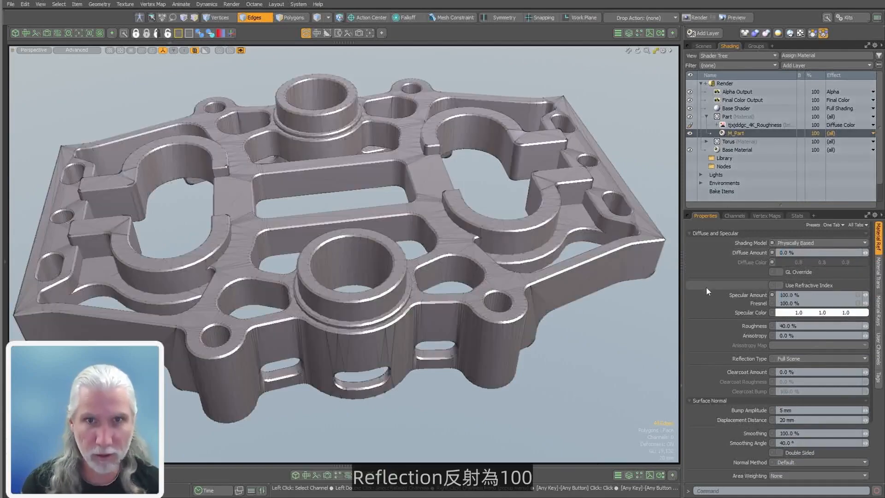
- Switch the tjxjddgc_4K_Roughness texture's effect on the part from Diffuse Color back to Roughness
click(746, 126)
click(829, 126)
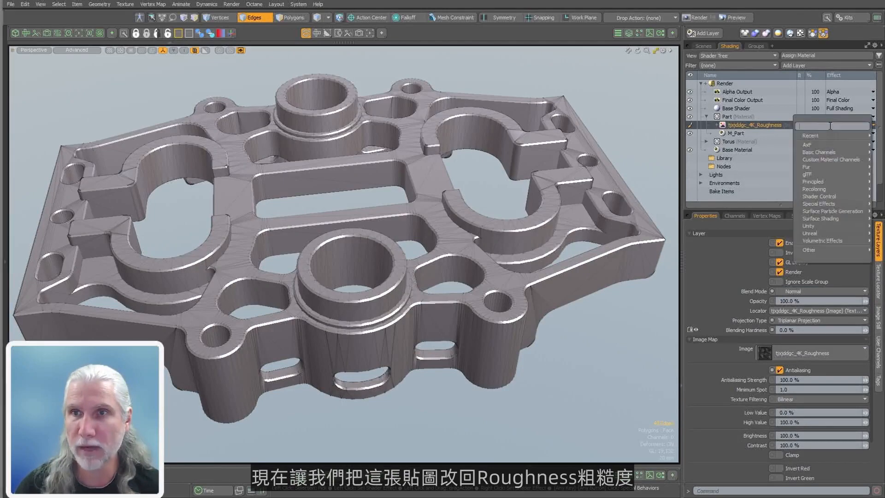
click(879, 139)
alt+drag(461, 240, 535, 205)
ctrl+alt+drag(535, 204, 552, 109)
- Start loading a PBR texture set with effects into the Part material group and browse to the Metal_Rusty_tj0hdfpg surface folder
click(723, 116)
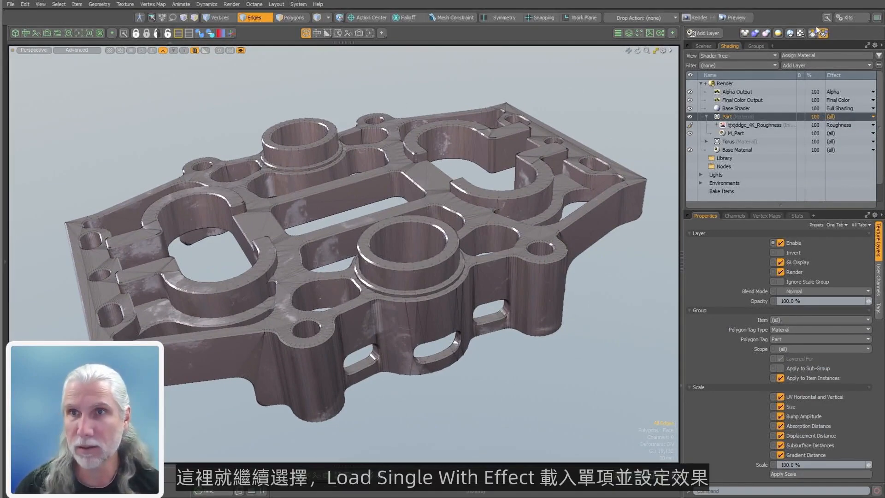
click(812, 34)
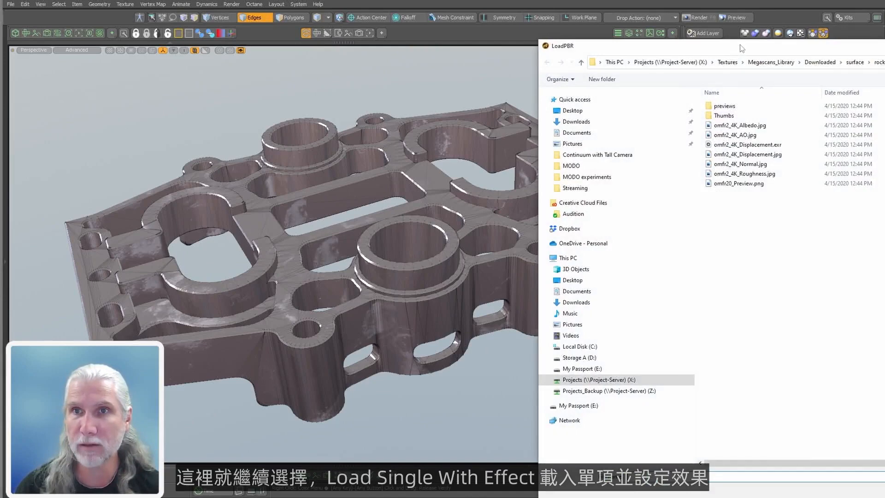
drag(741, 47, 283, 11)
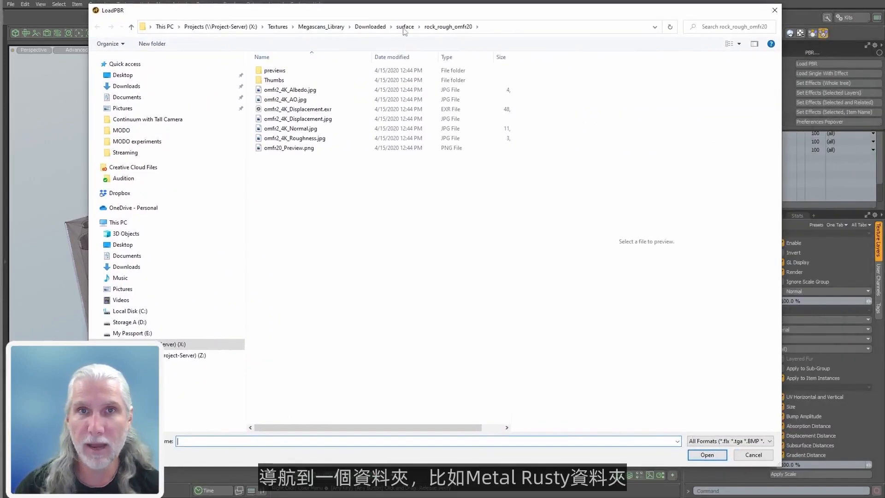
click(405, 29)
scroll(502, 286, down, 7)
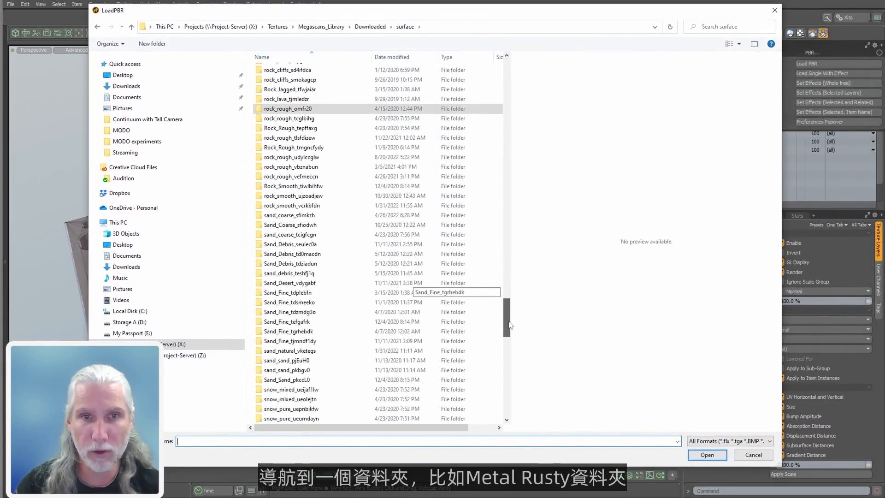
drag(509, 329, 508, 279)
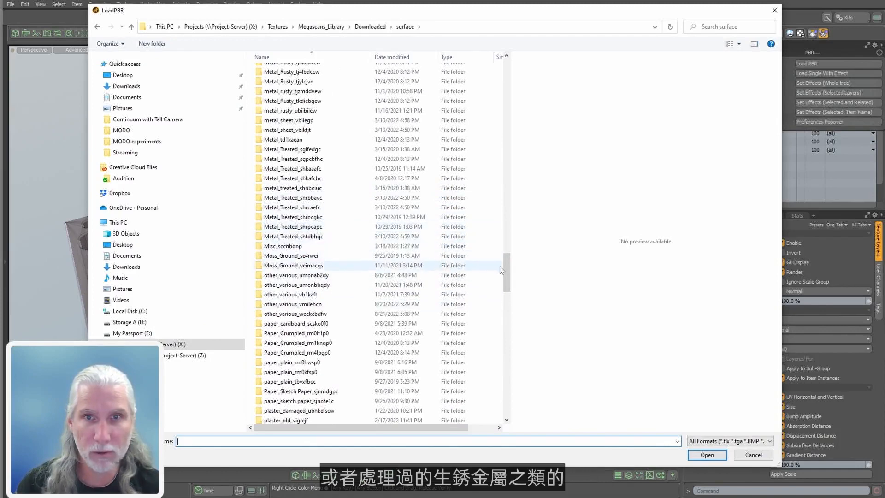
drag(508, 270, 507, 254)
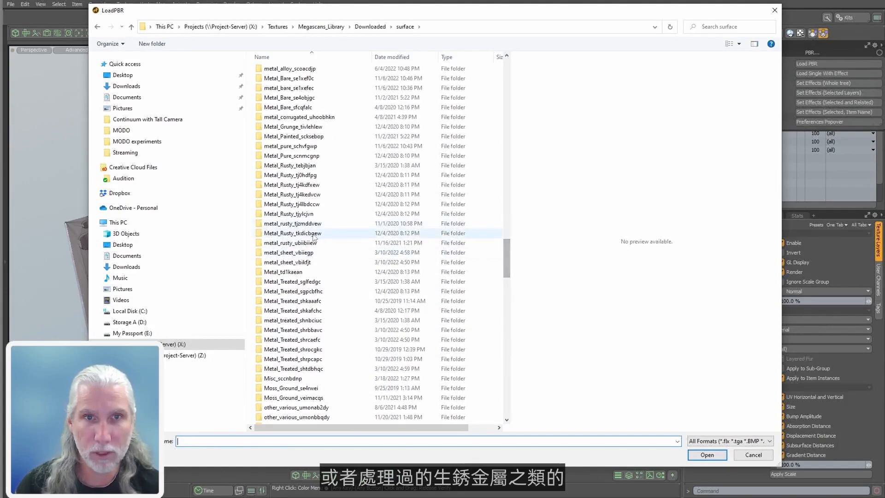
double_click(306, 176)
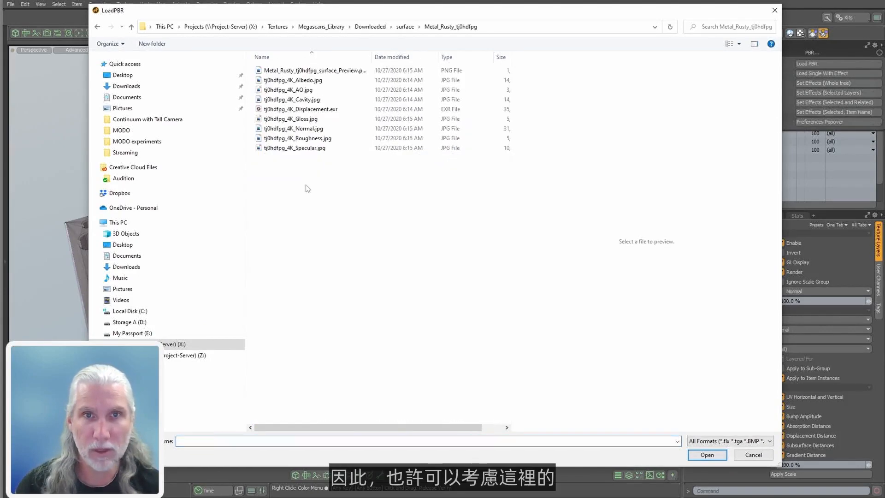
- Preview the rusty metal surface and load its 4K Albedo, Normal and Roughness maps
click(315, 72)
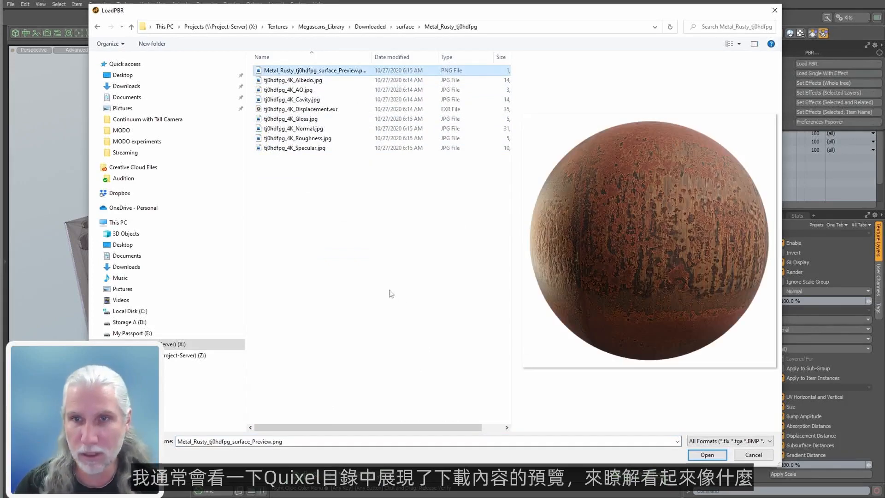
click(312, 81)
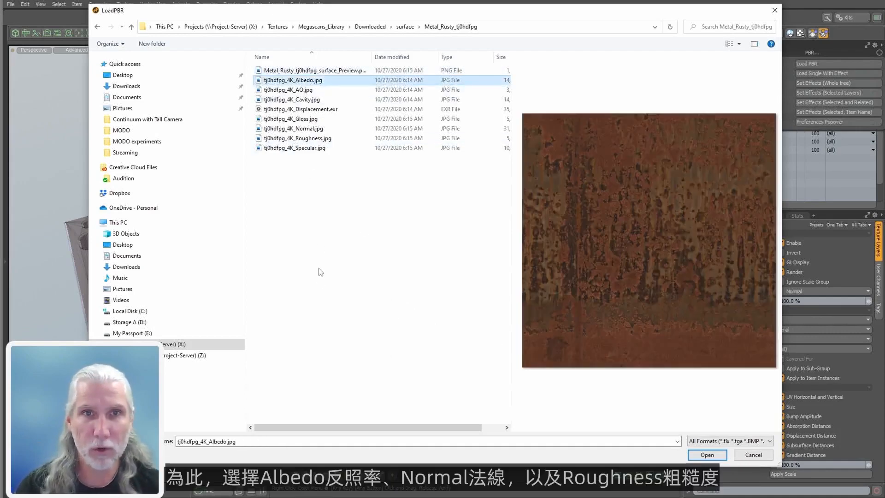
ctrl+click(295, 128)
ctrl+click(298, 138)
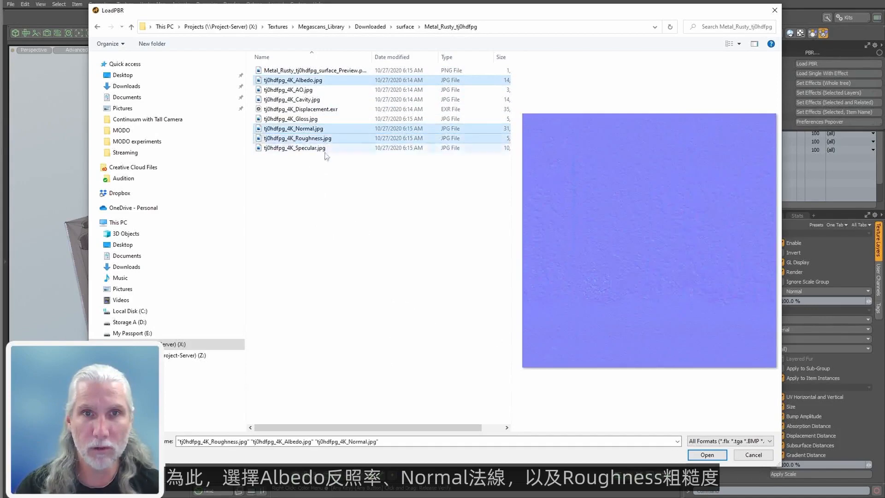
click(707, 455)
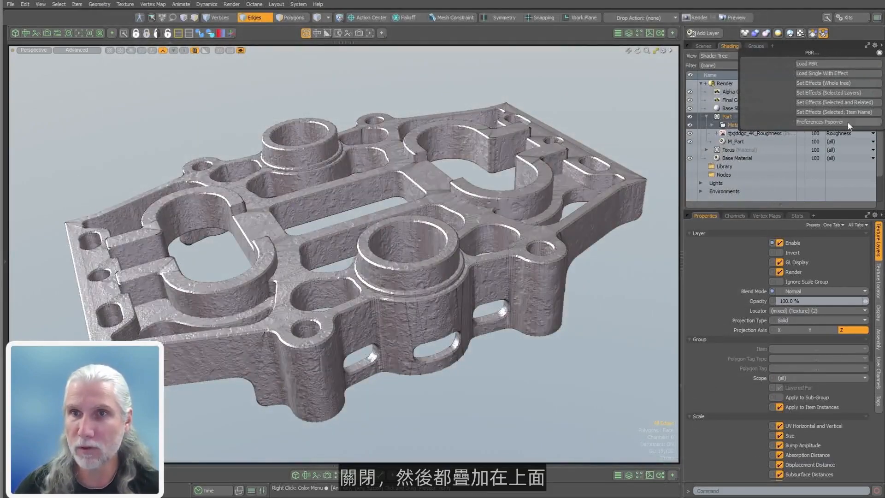
- Add a standard material to the Metal_Rusty_tj0hdfpg group and place it below the Roughness, Normal and Albedo maps
click(712, 125)
click(741, 124)
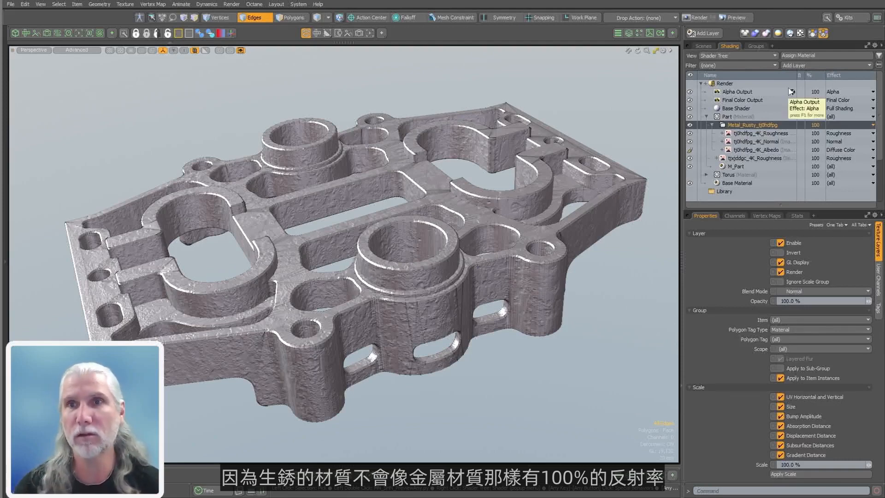
click(803, 66)
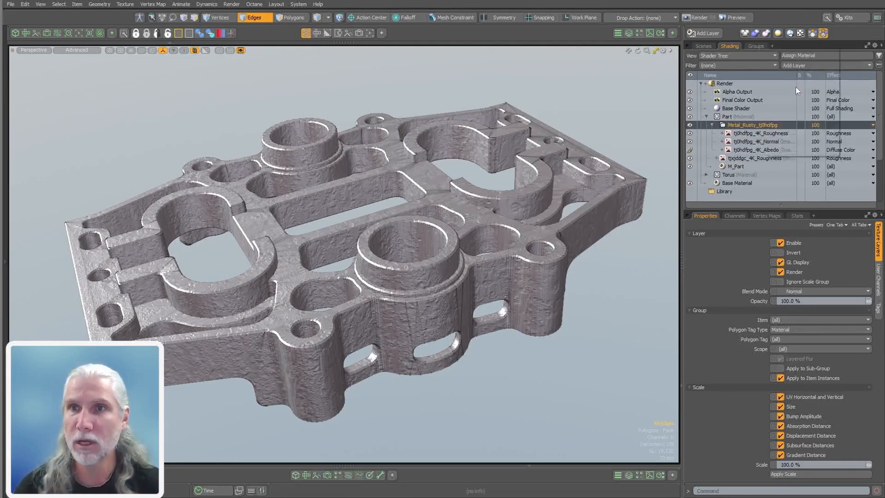
click(746, 158)
shift+click(743, 150)
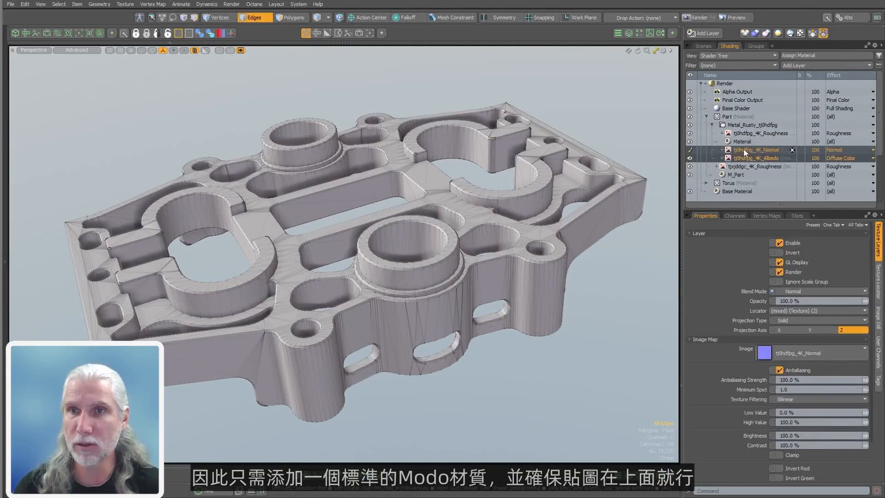
drag(756, 139, 758, 137)
alt+drag(544, 277, 505, 362)
scroll(314, 249, up, 6)
scroll(350, 245, down, 5)
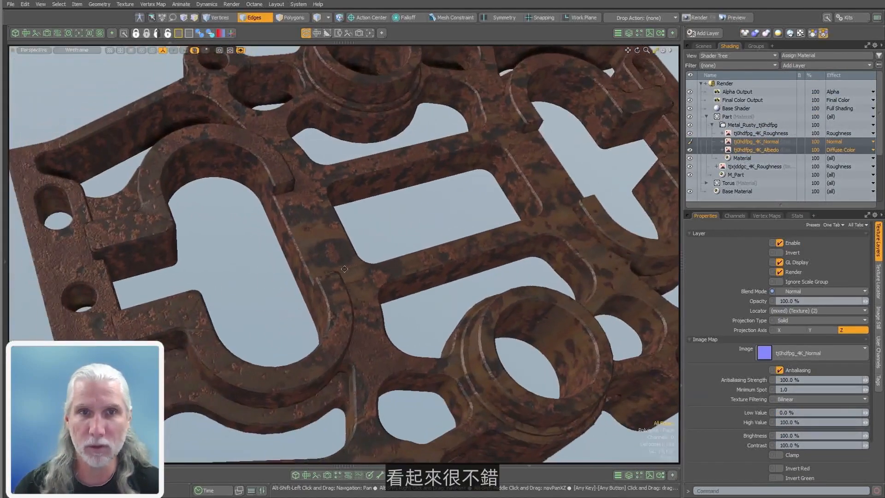
- Set the tj0hdfpg_4K_Albedo texture's Gamma to 1.5
click(748, 151)
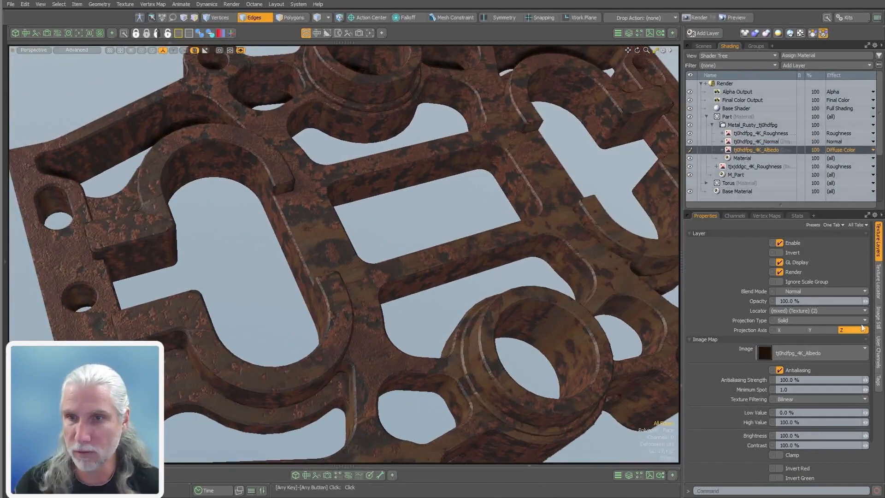
scroll(871, 330, down, 2)
click(798, 457)
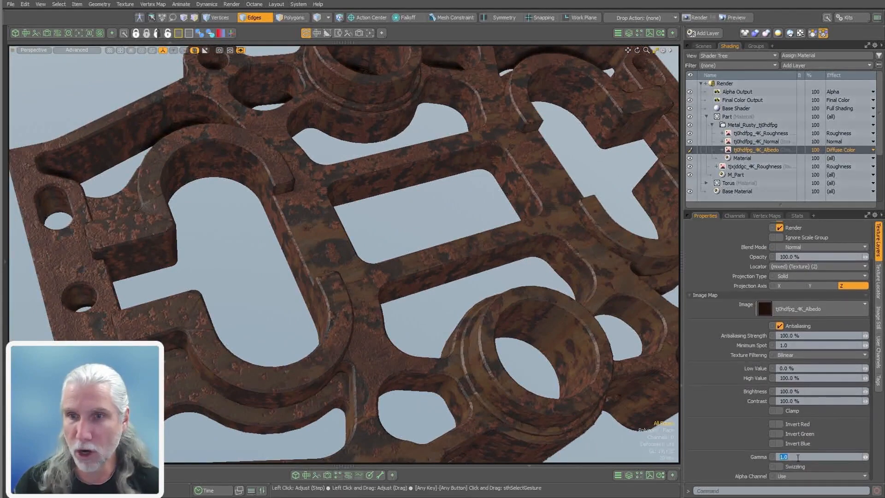
key(Return)
alt+drag(462, 252, 390, 282)
alt+shift+drag(395, 258, 396, 255)
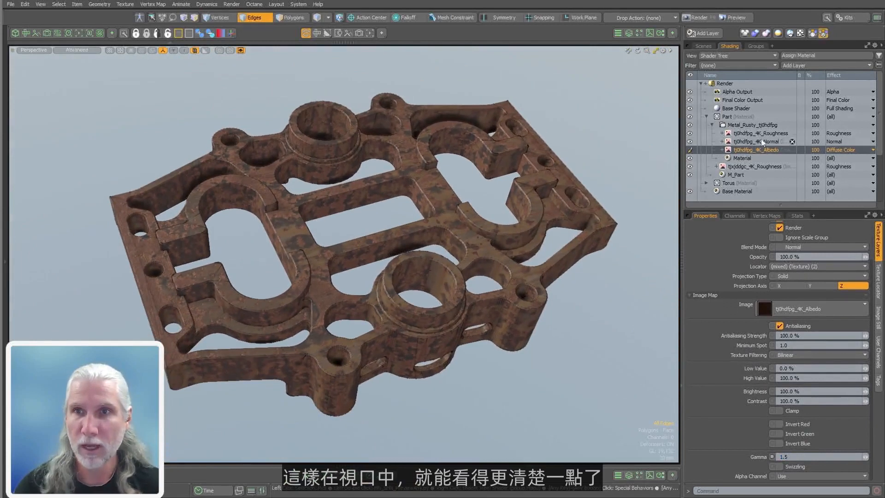
- Set the projection type of the texture locator shared by the three rust maps to Box
click(722, 150)
click(747, 158)
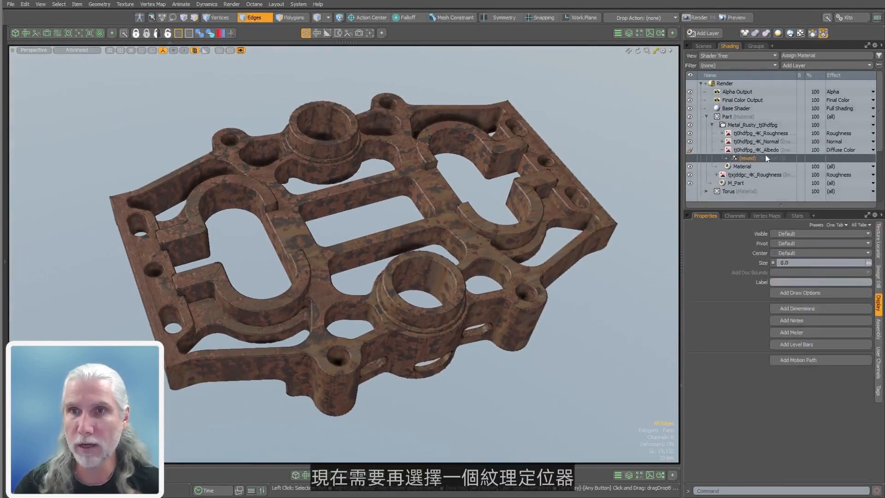
click(722, 141)
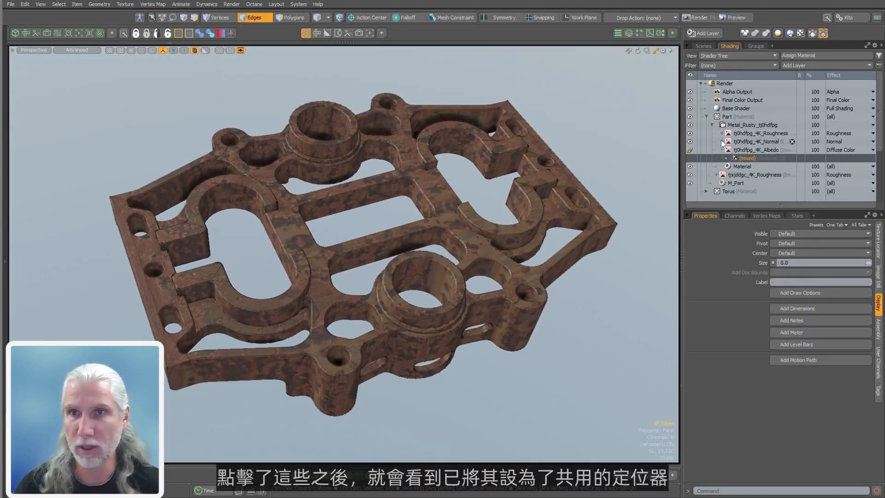
click(722, 133)
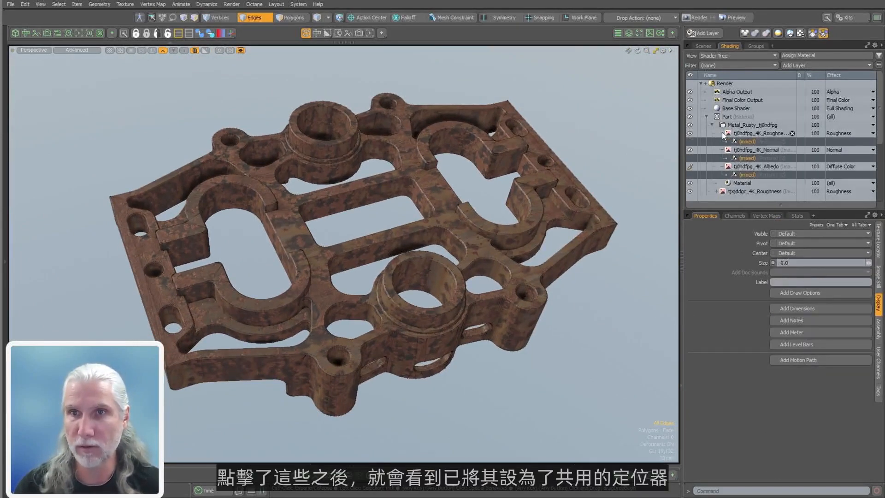
click(879, 242)
click(803, 233)
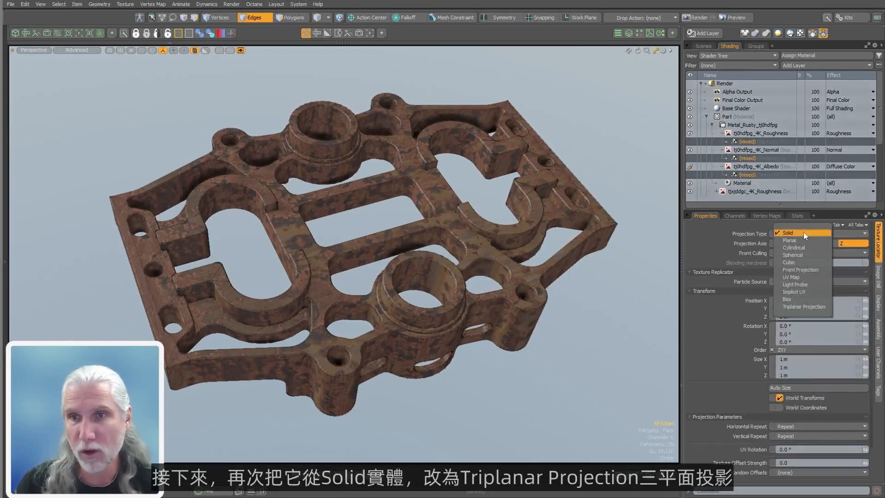
click(812, 299)
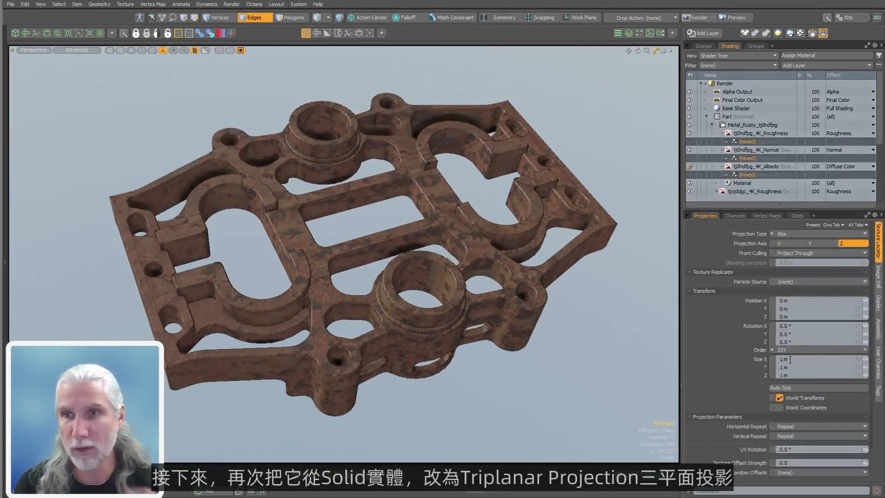
alt+drag(530, 295, 587, 298)
scroll(587, 299, up, 5)
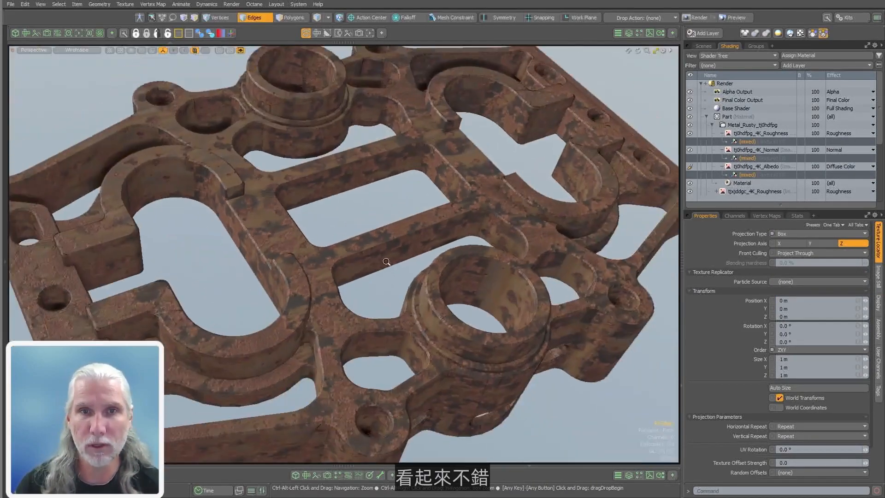
- Scale the shared rust texture locator uniformly to 315 mm in X, Y and Z with the channel haul
double_click(758, 359)
key(c)
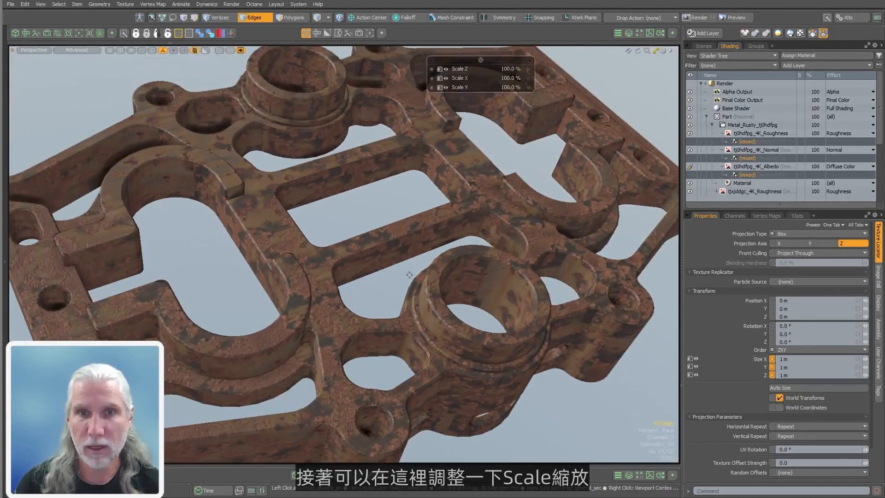
drag(410, 273, 379, 274)
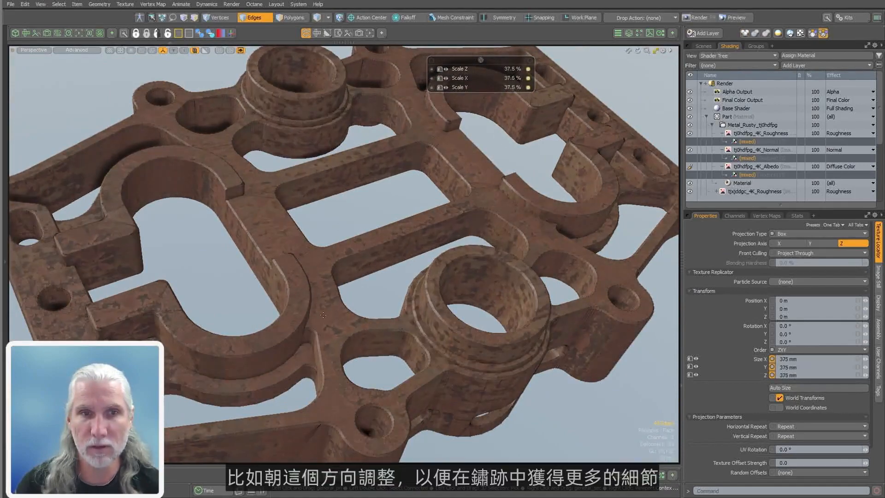
alt+drag(379, 323, 461, 332)
scroll(572, 397, down, 3)
key(space)
alt+drag(571, 397, 506, 322)
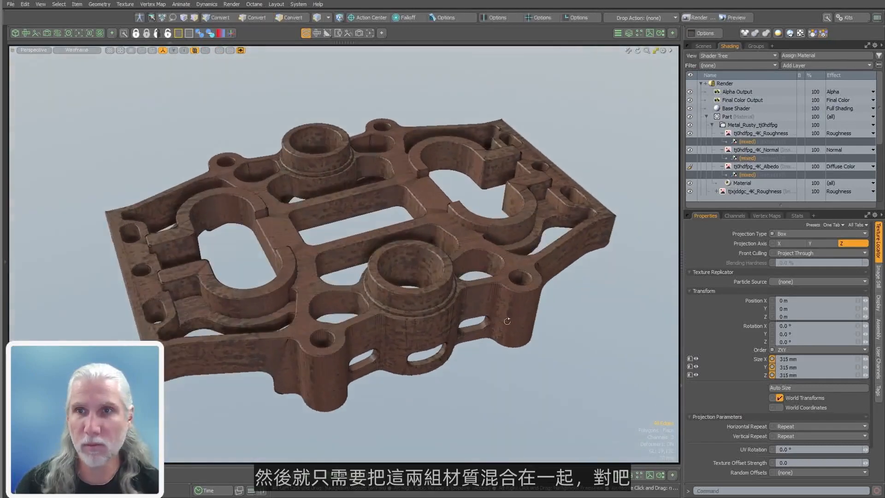
- Toggle the Metal_Rusty_tj0hdfpg group's visibility off and on to compare the rust with the bare metal
click(738, 125)
click(712, 125)
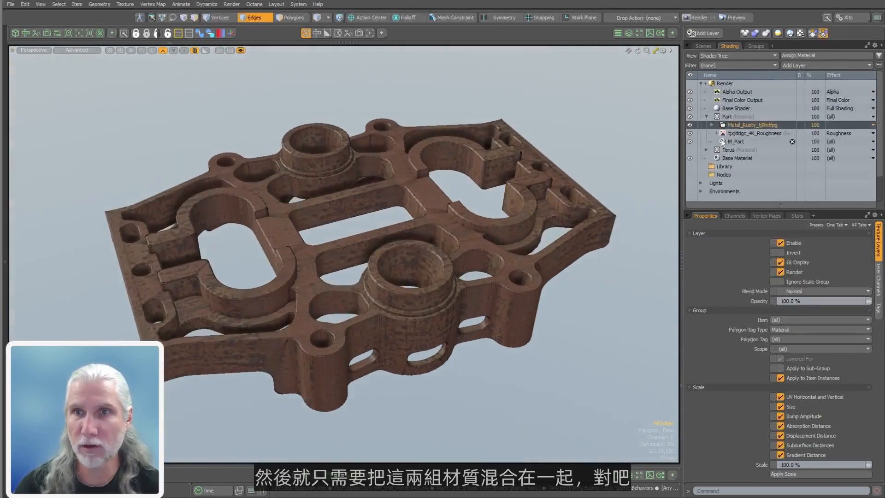
click(690, 125)
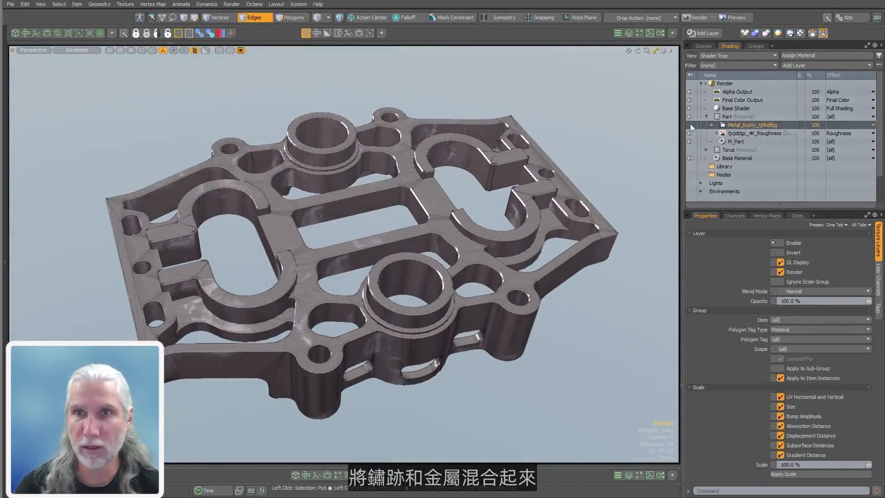
click(690, 125)
click(712, 125)
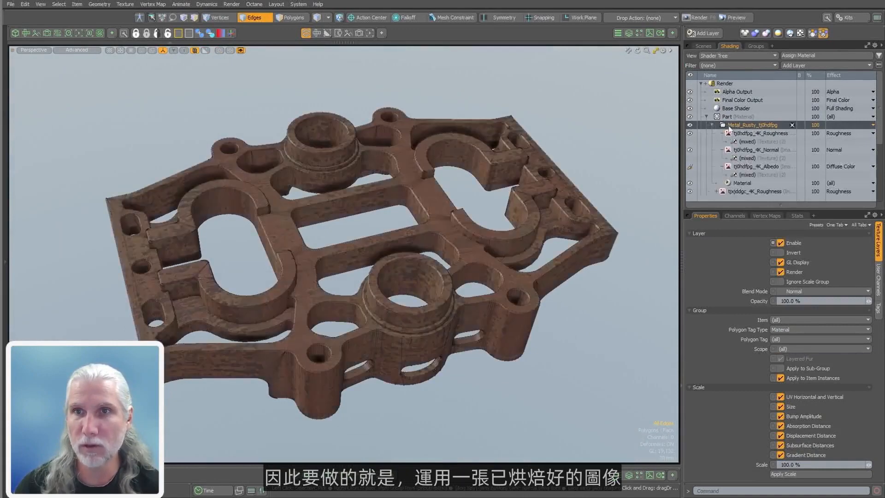
- View the triplanar part bake image from the clip list and add it at the top of the Metal_Rusty_tj0hdfpg group
click(649, 33)
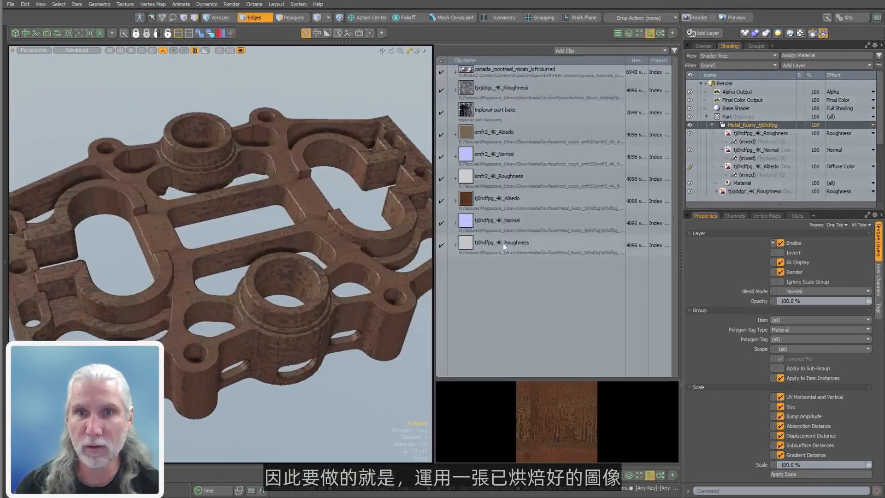
double_click(479, 110)
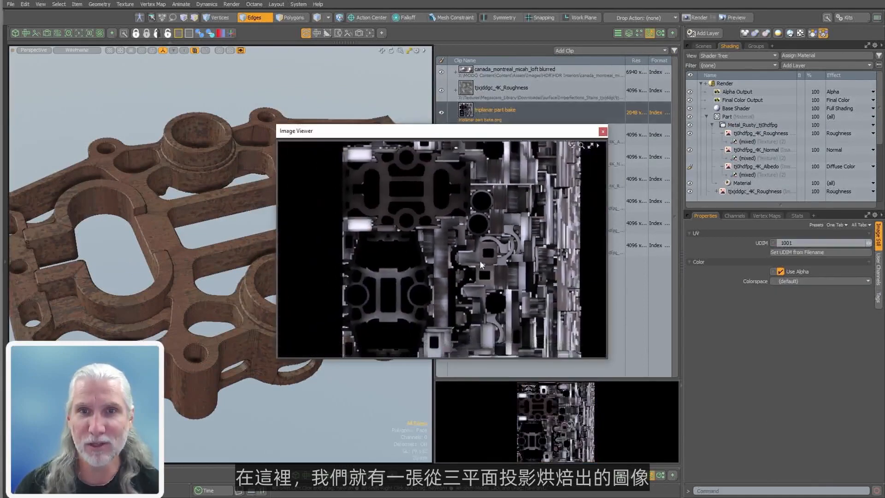
click(603, 132)
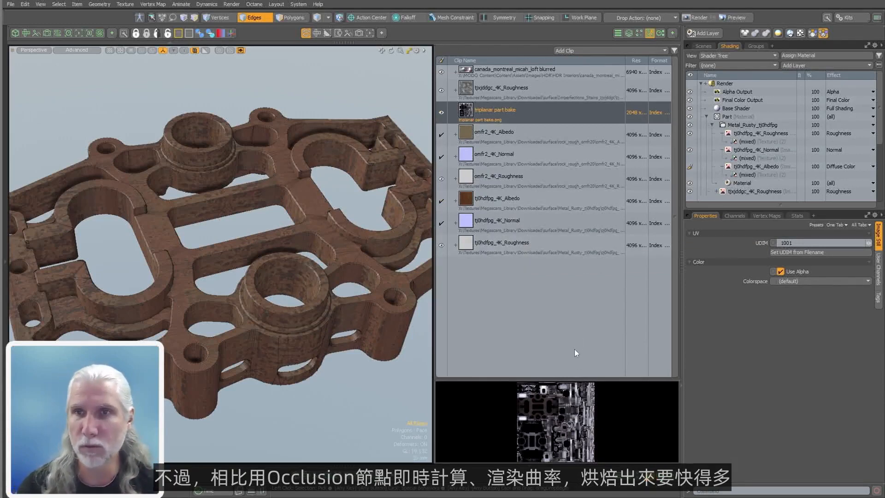
mouse_move(525, 105)
mouse_down()
mouse_move(623, 141)
mouse_move(749, 120)
mouse_move(768, 130)
mouse_up()
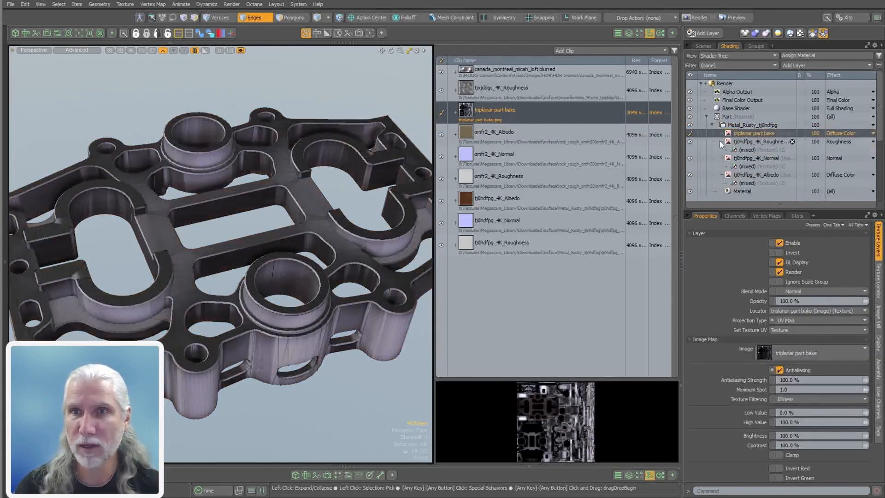
- Collapse the three rust map entries and set the triplanar part bake layer's effect to Group Mask from the Shader Control effects
click(721, 141)
click(721, 149)
click(720, 157)
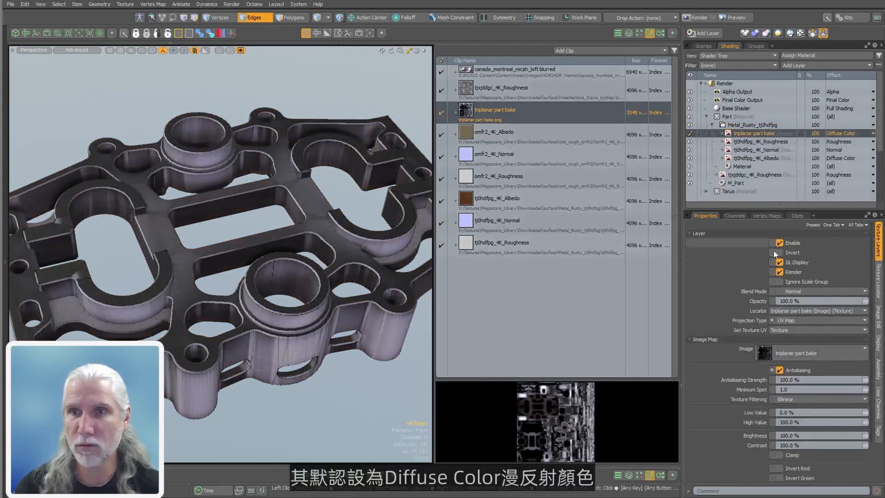
right_click(834, 135)
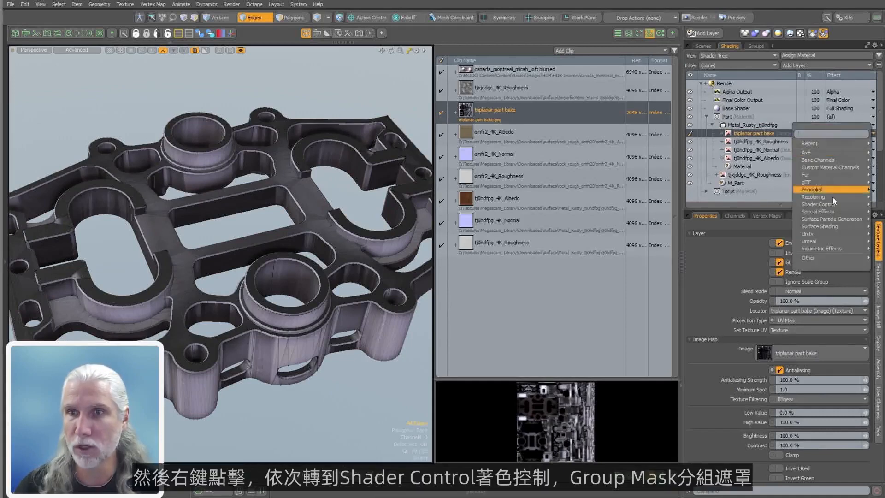
mouse_move(825, 204)
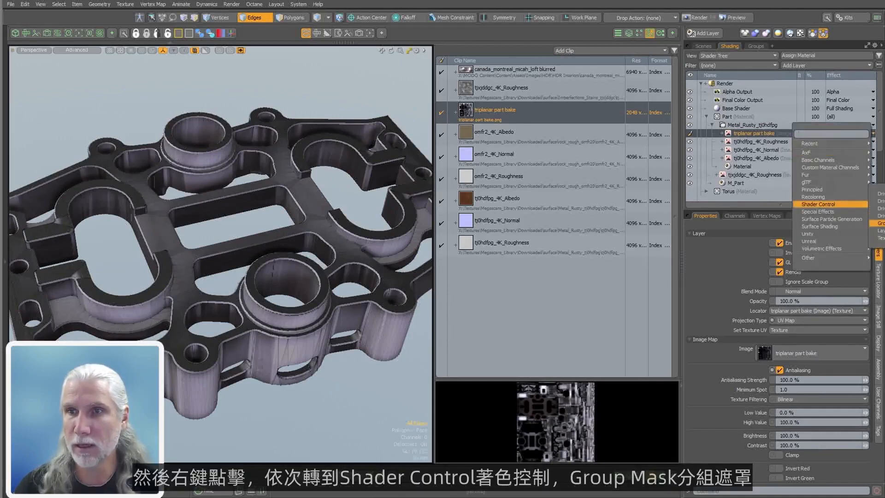
click(878, 223)
alt+drag(277, 351, 257, 309)
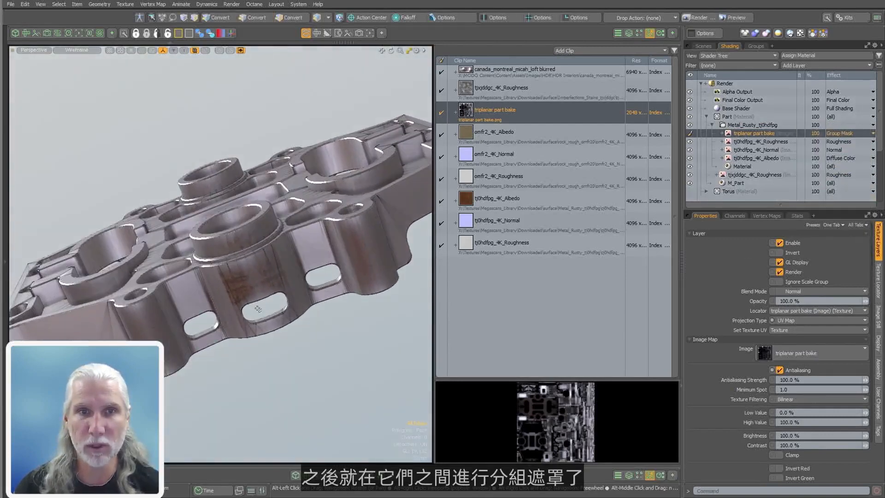
- Turn off the viewport wireframe overlay and invert the triplanar part bake mask
key(8)
alt+drag(400, 325, 420, 374)
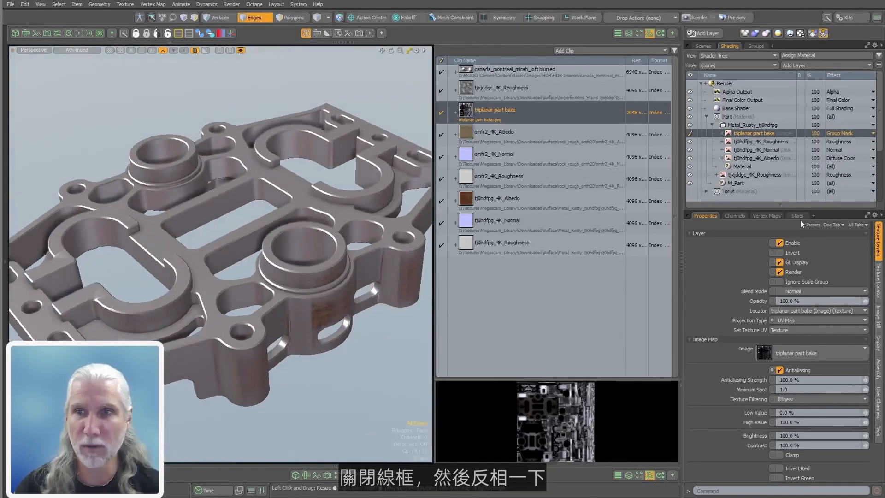
click(779, 253)
- Hide the clip list to enlarge the 3D viewport and inspect the masked rust on the part from several angles
alt+drag(295, 203, 218, 194)
scroll(182, 323, up, 5)
scroll(215, 323, down, 6)
click(650, 33)
alt+drag(474, 207, 385, 302)
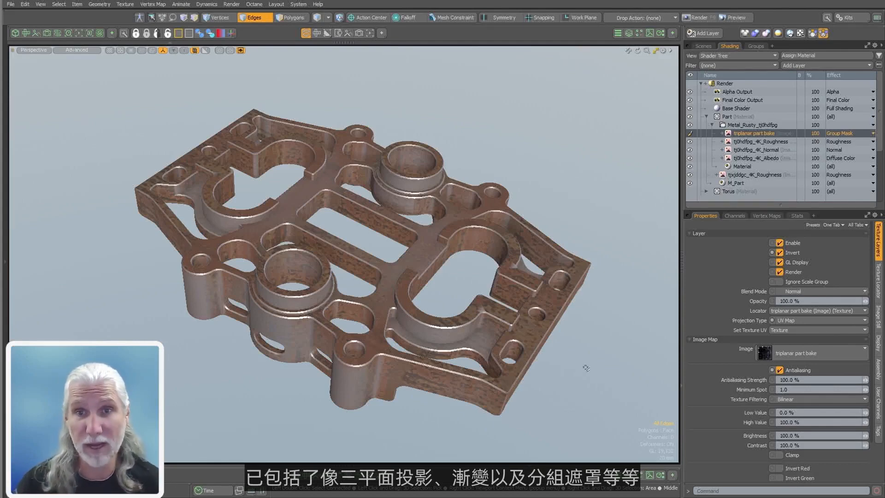
alt+drag(586, 368, 525, 415)
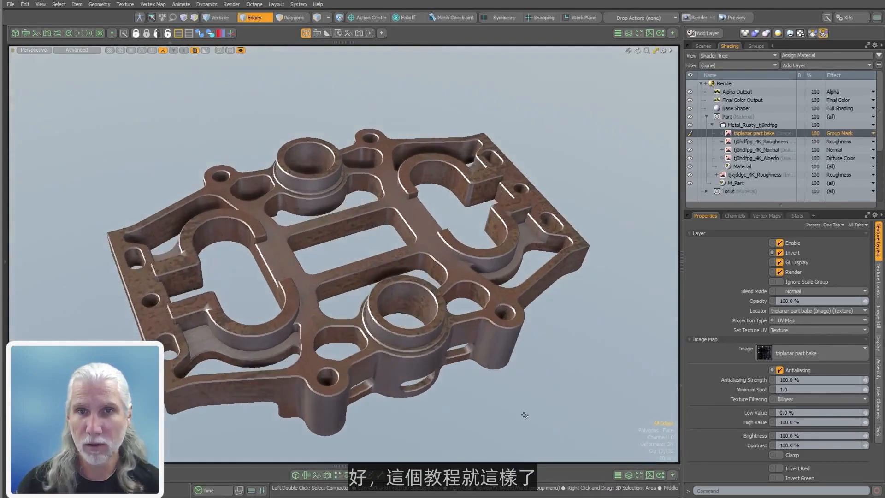